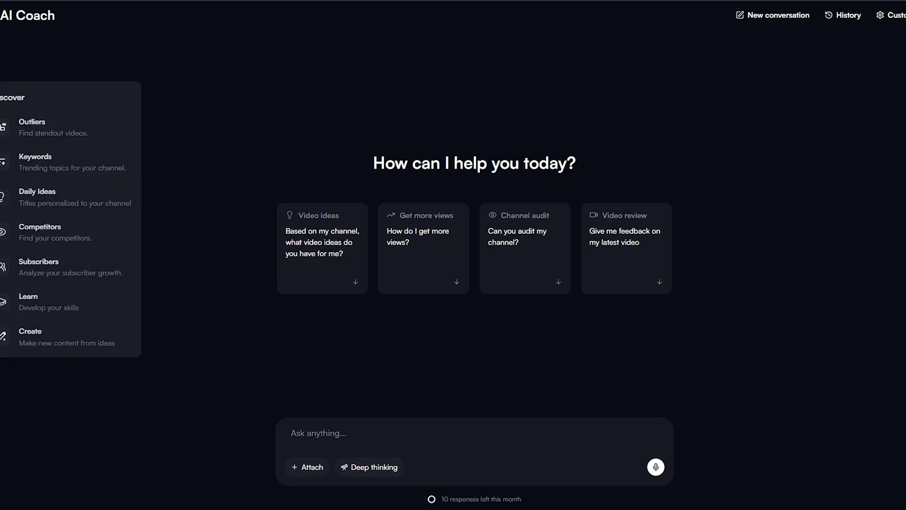
- Add the Life at —71°C channel as a vidIQ competitor and select its top Yakutia video title
click(84, 235)
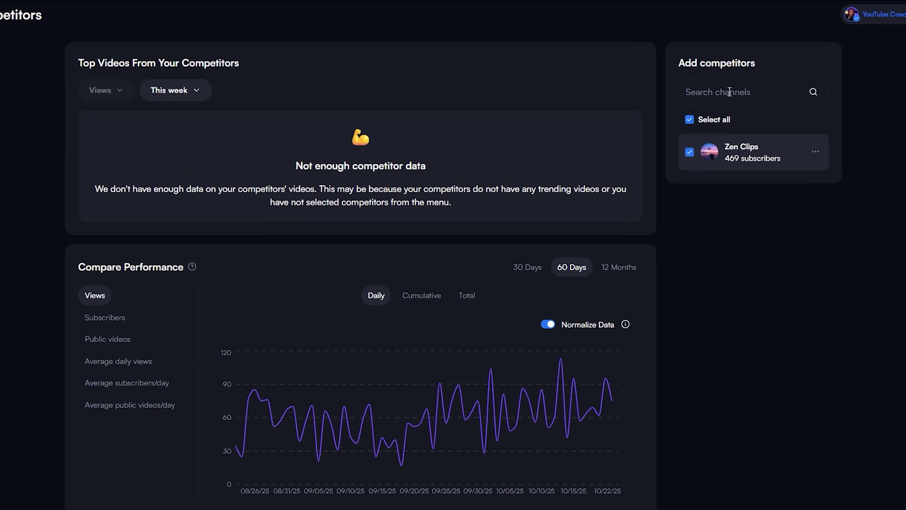
click(730, 91)
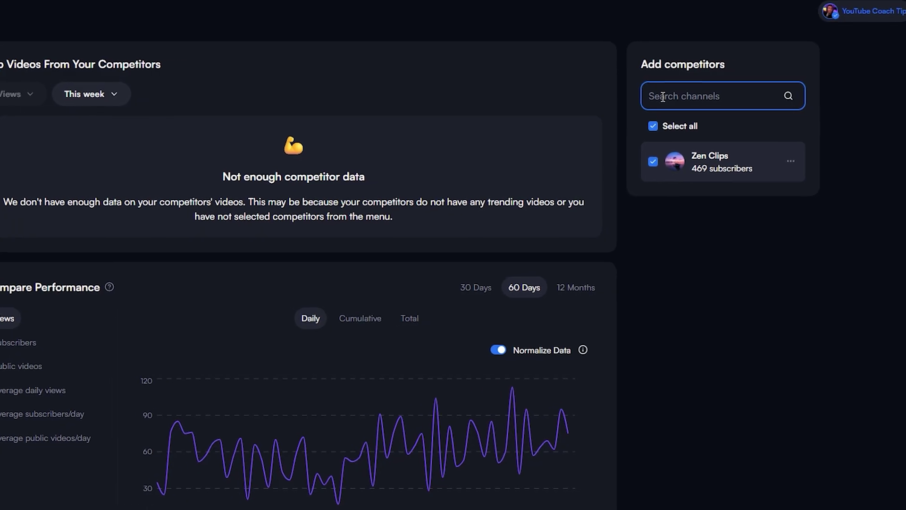
text(life at)
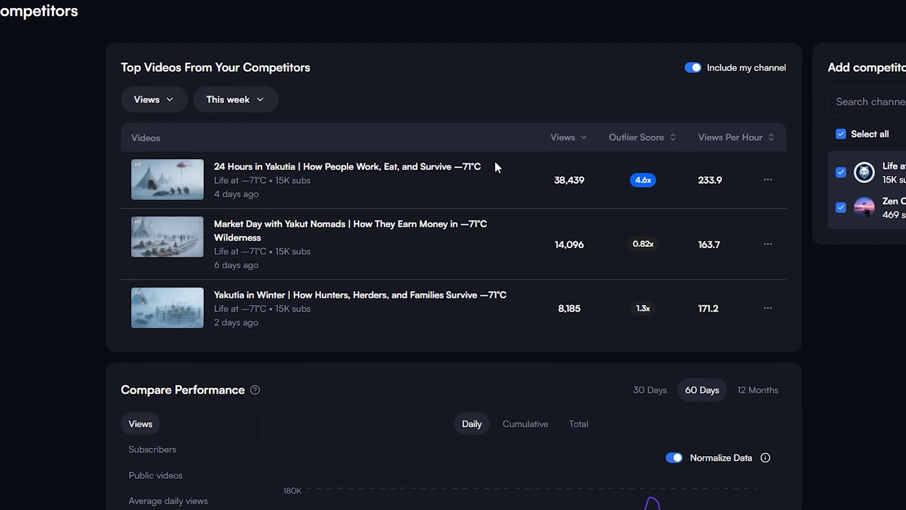
drag(494, 169, 206, 171)
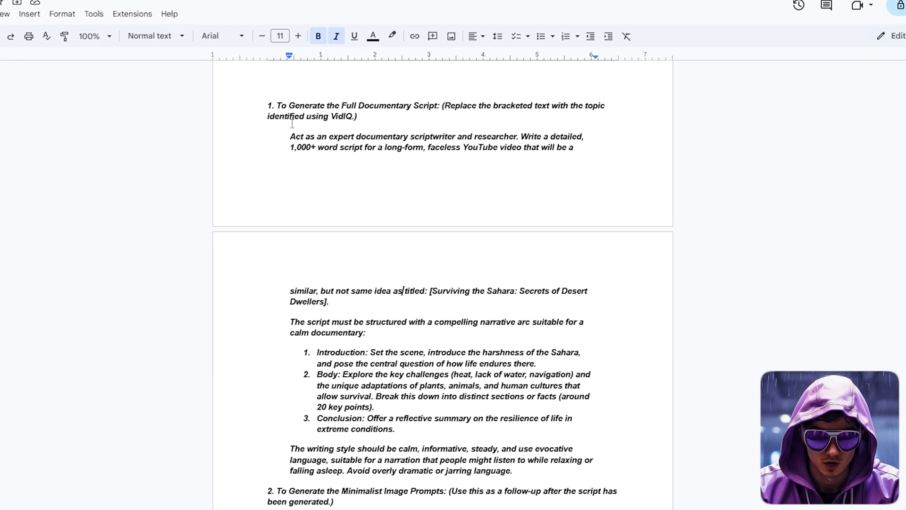
- Paste the documentary script prompt into ChatGPT with the 24 Hours in Yakutia title swapped in, and send it
drag(289, 135, 609, 476)
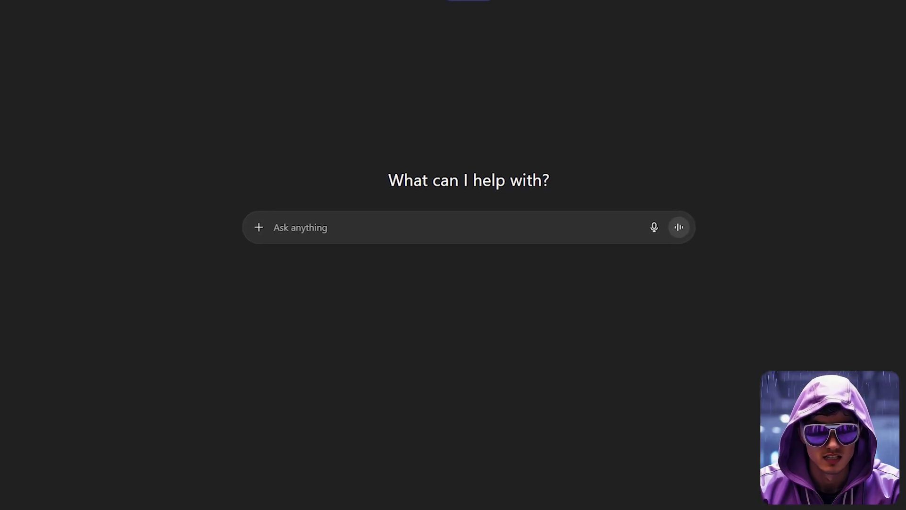
text(Act as an expert documentary scriptwriter and researcher. Write a detailed, 1,000+ word script for a long-form, faceless YouTube video that will be a similar, but not same idea as titled: [Surviving the Sahara: Secrets of Desert Dwellers]. The script must be structured with a compelling narrative arc suitable for a calm documentary: Introduction: Set the scene, introduce the harshness of the Sahara, and pose the central question of how life endures there. Body: Explore the key challenges (heat, lack of water, navigation) and the unique adaptations of plants, animals, and human cultures that allow survival. Break this down into distinct sections or facts (around 20 key points). Conclusion: Offer a reflective summary on the resilience of life in extreme conditions. The writing style should be calm, informative, steady, and use evocative language, suitable for a narration that people might listen to while relaxing or falling asleep. Avoid overly dramatic or jarring language.)
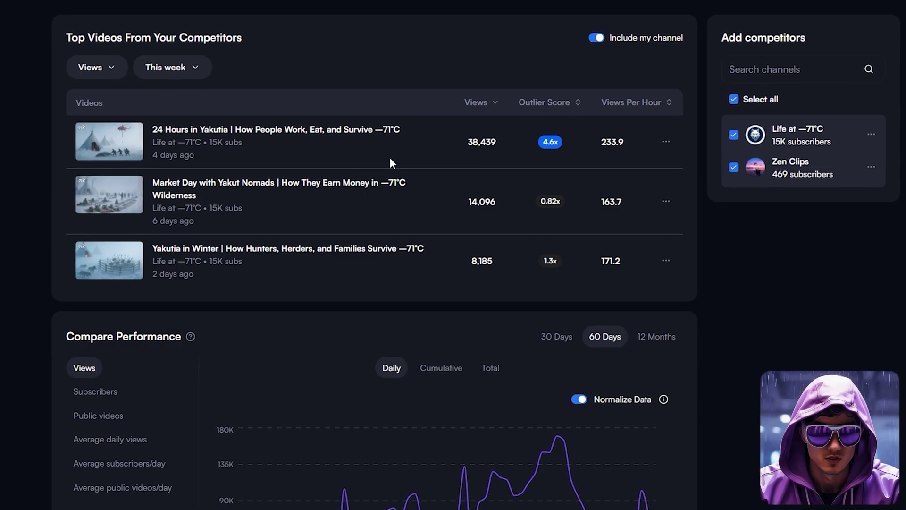
drag(400, 129, 146, 126)
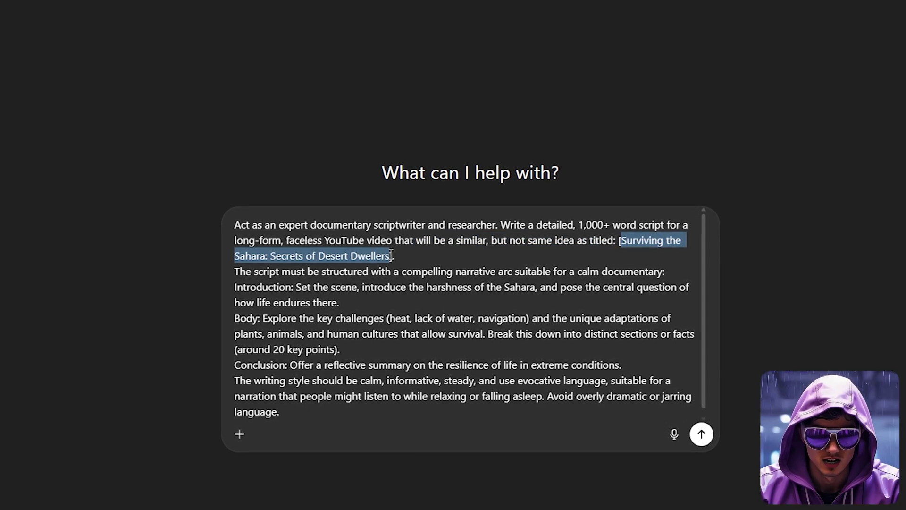
click(702, 437)
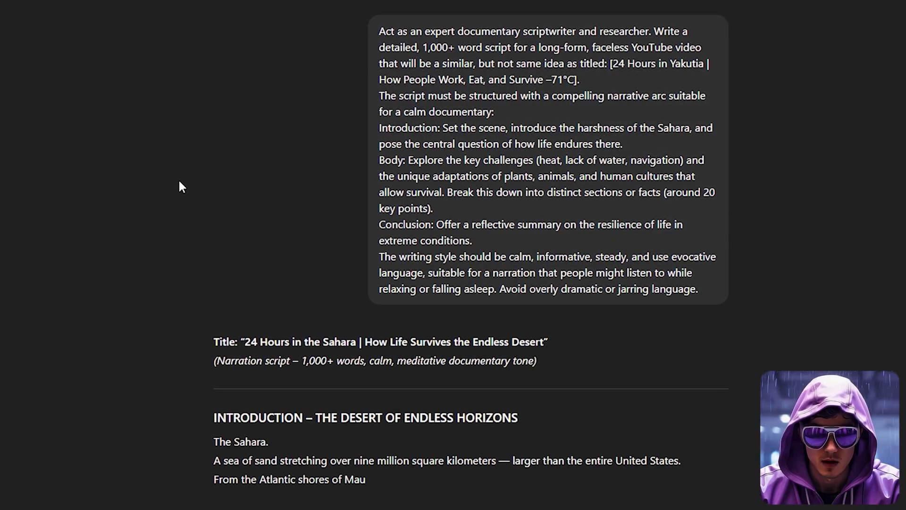
- Scroll through the '24 Hours in the Sahara' script down to point 9, The Art of Water Conservation
scroll(175, 185, down, 4)
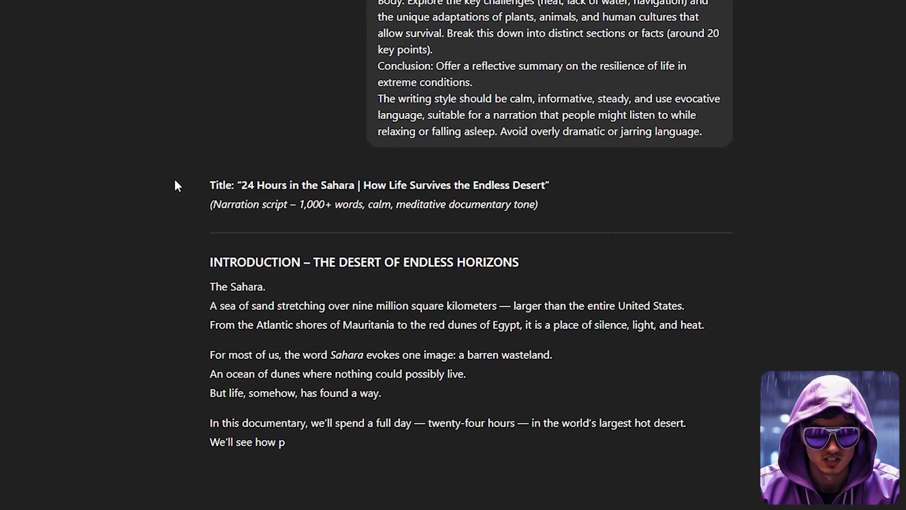
scroll(173, 185, down, 1)
middle_click(171, 178)
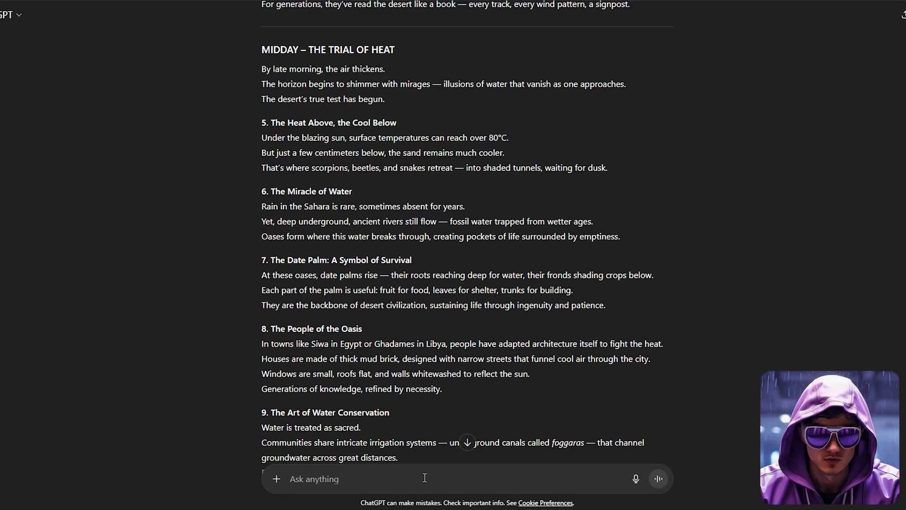
- Send the request for 20 photorealistic image prompts and scroll through the numbered list
click(425, 478)
text(That script is perfect. Now, act as a documentary cinematographer and expert AI prompt engineer. Read through the entire script you just wrote. For each of the key scenes, concepts, or facts described (identify around 20 distinct visual moments), generate a detailed, visually rich AI image prompt designed to produce a photorealistic, HD, cinematic image. The goal is to create prompts that will generate images resembling high-definition documentary footage, allowing the AI to interpret the natural lighting based on the scene description. Present the 20 image prompts as a numbered list that corresponds to the script’s key moments.)
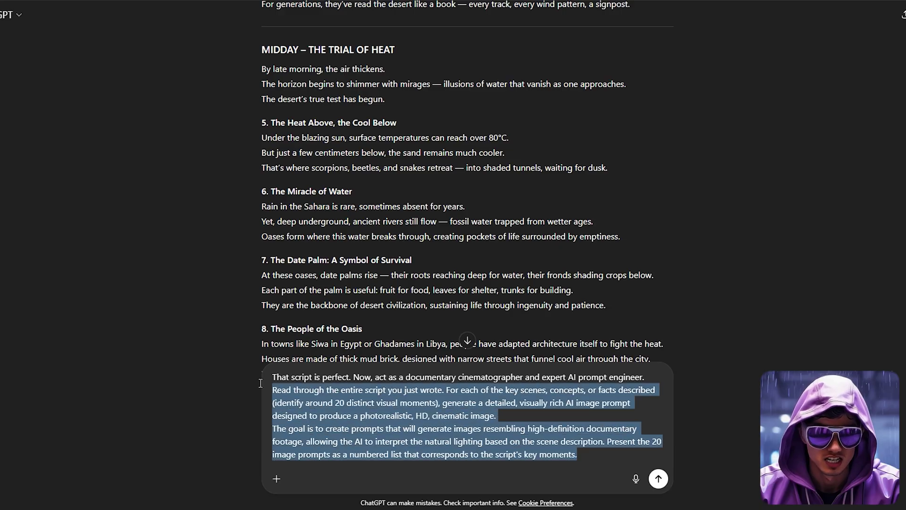
click(601, 462)
click(659, 478)
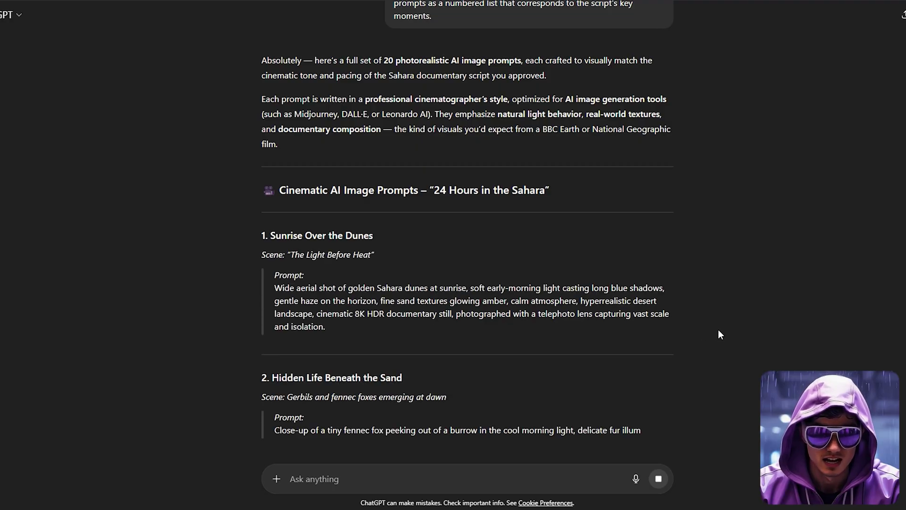
scroll(718, 335, down, 1)
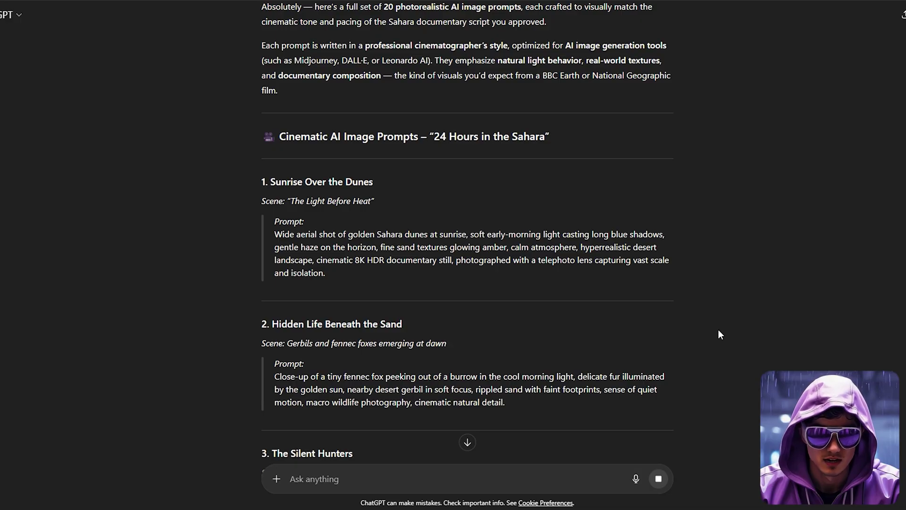
scroll(719, 334, down, 2)
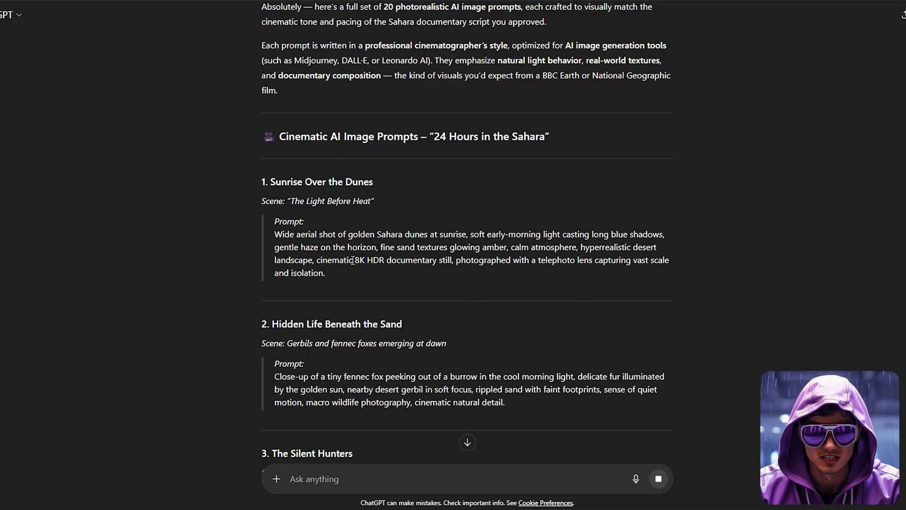
scroll(352, 260, down, 3)
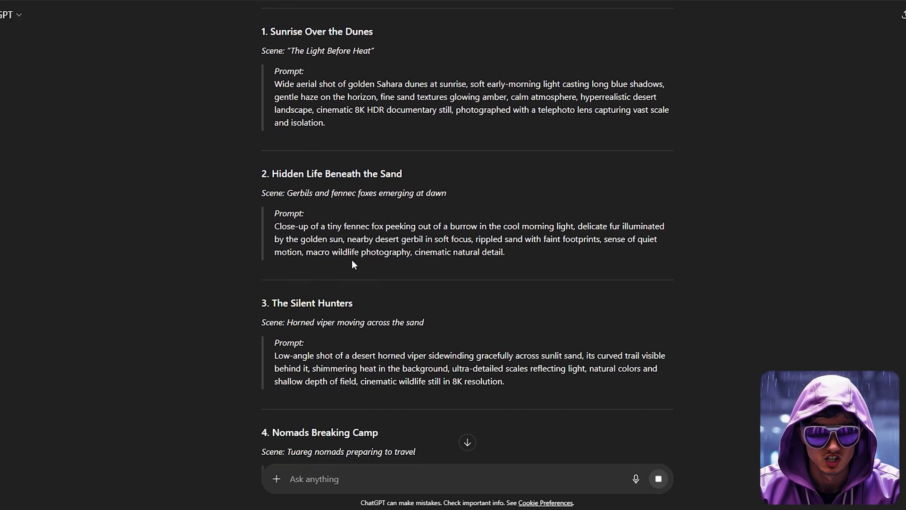
scroll(735, 299, down, 5)
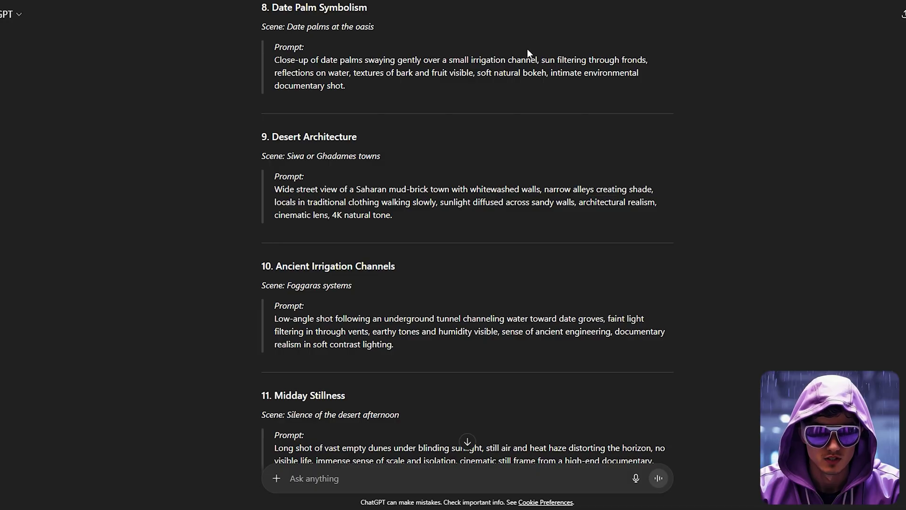
- Generate four golden Sahara dune images in Leonardo.ai from the first image prompt
scroll(412, 229, up, 15)
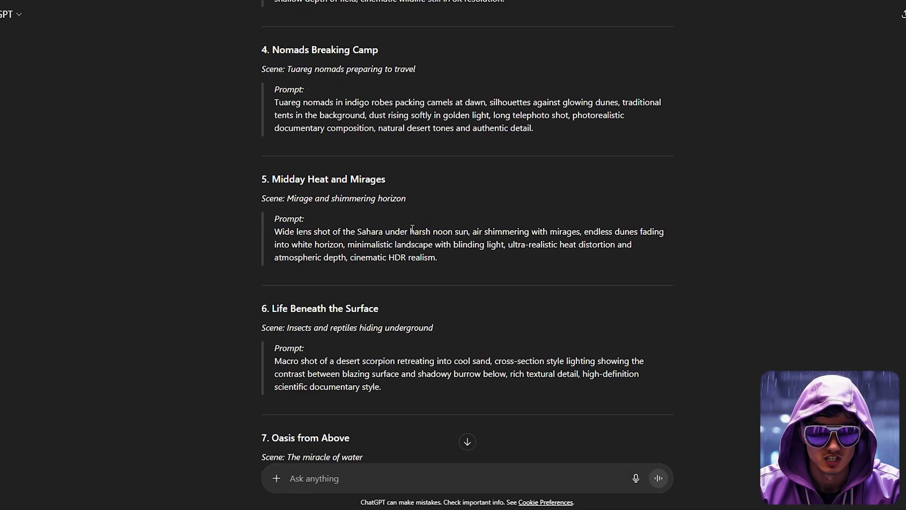
scroll(387, 264, up, 5)
drag(341, 373, 272, 326)
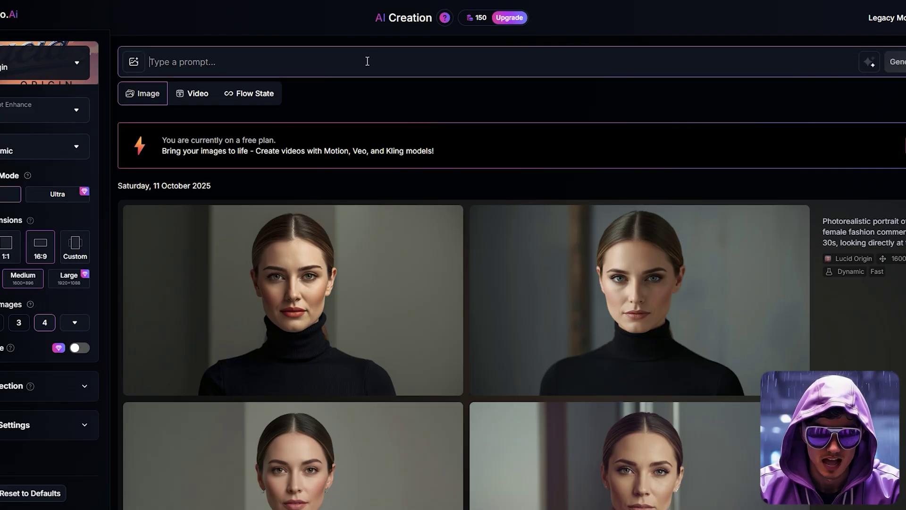
click(366, 60)
key(ctrl+v)
drag(735, 76, 316, 83)
drag(115, 70, 114, 55)
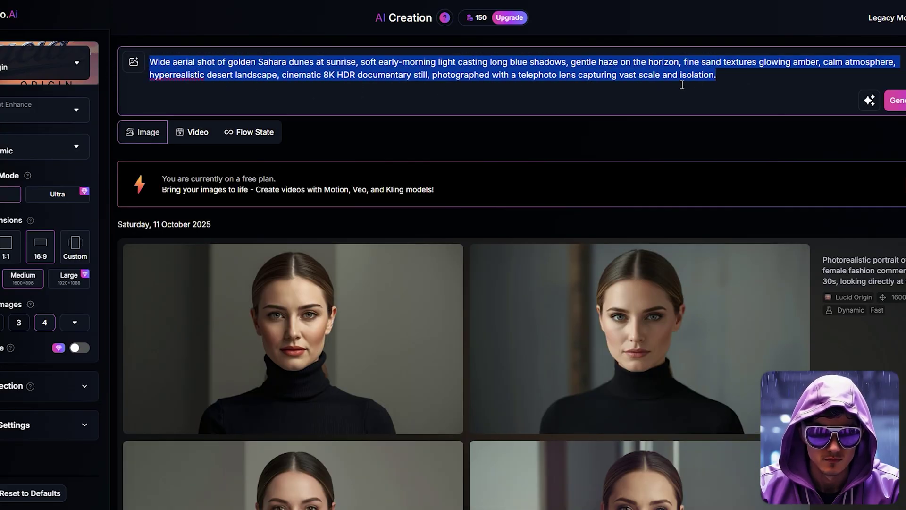
click(710, 82)
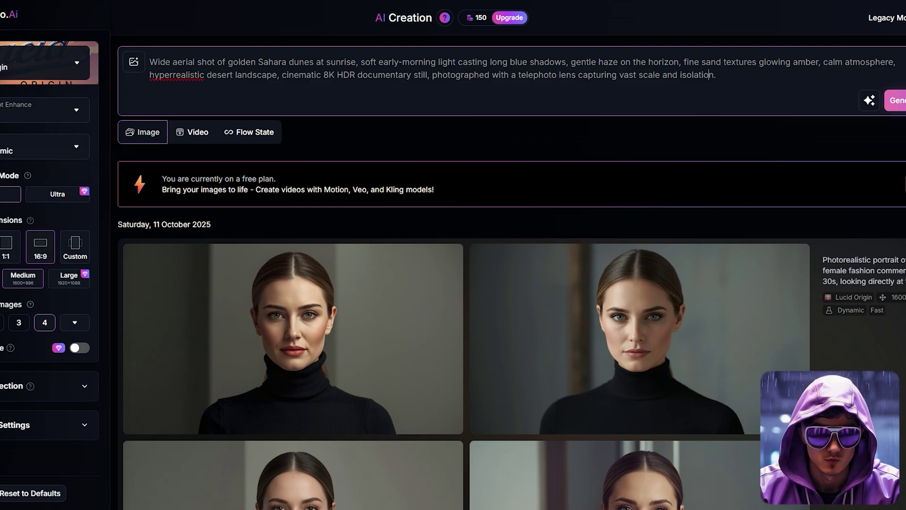
click(897, 101)
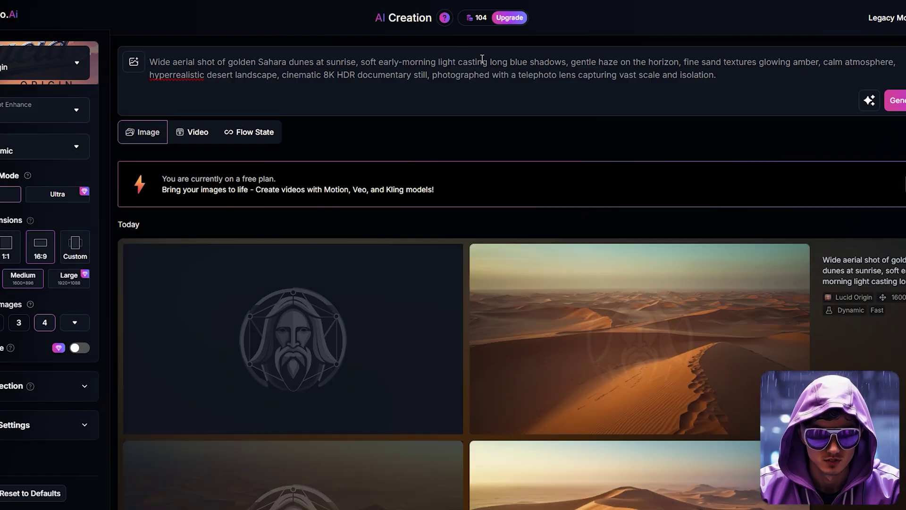
- Replace the prompt with the fennec fox prompt and generate its images
scroll(542, 141, down, 2)
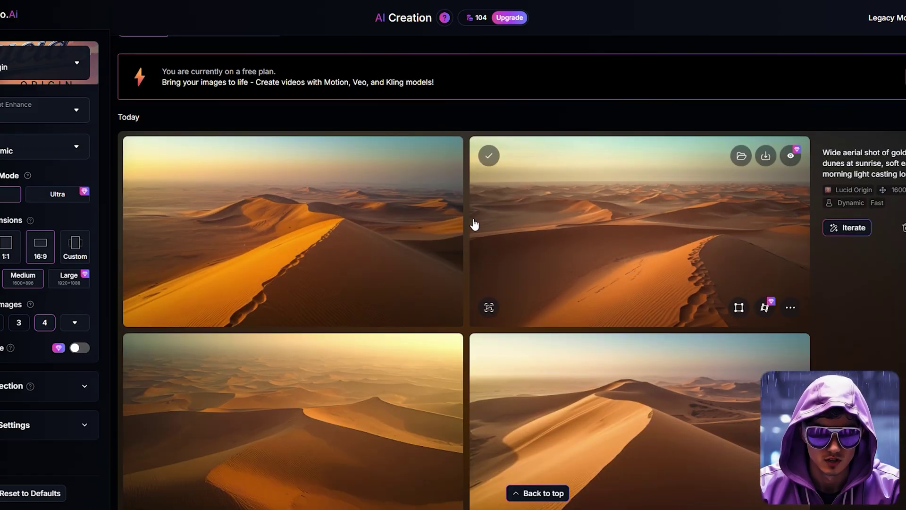
scroll(555, 266, up, 5)
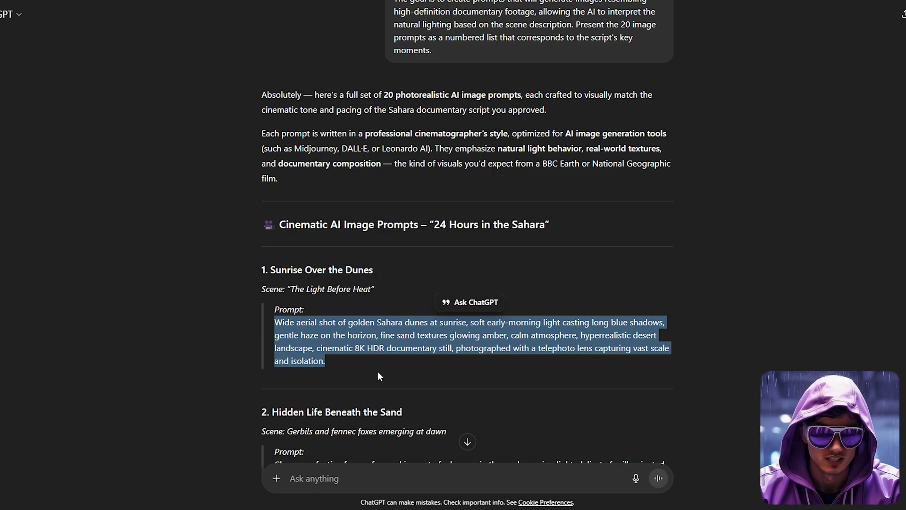
scroll(393, 376, down, 3)
drag(505, 330, 279, 300)
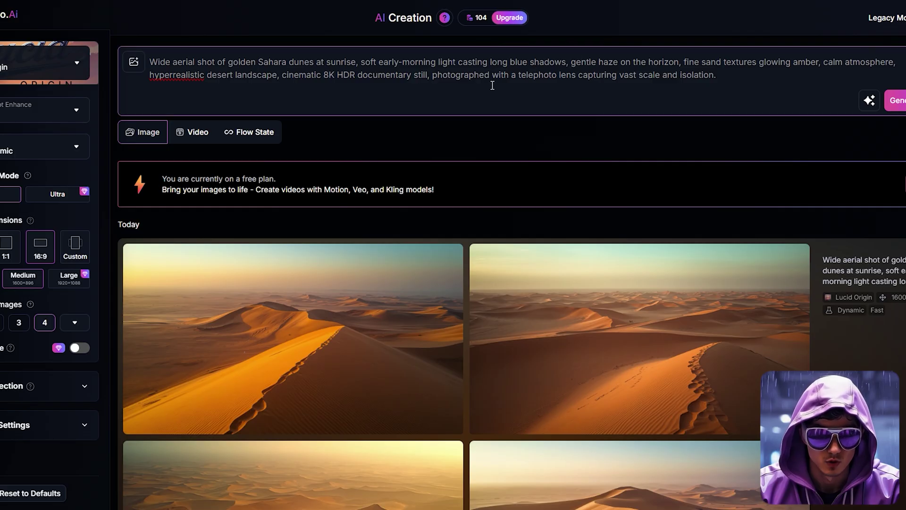
key(ctrl+a)
key(ctrl+v)
click(895, 100)
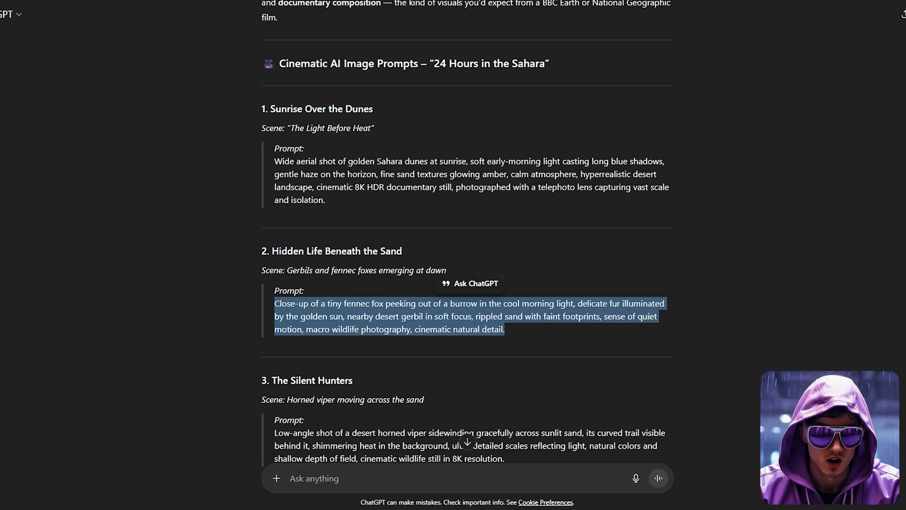
scroll(505, 299, down, 3)
drag(505, 298, 323, 272)
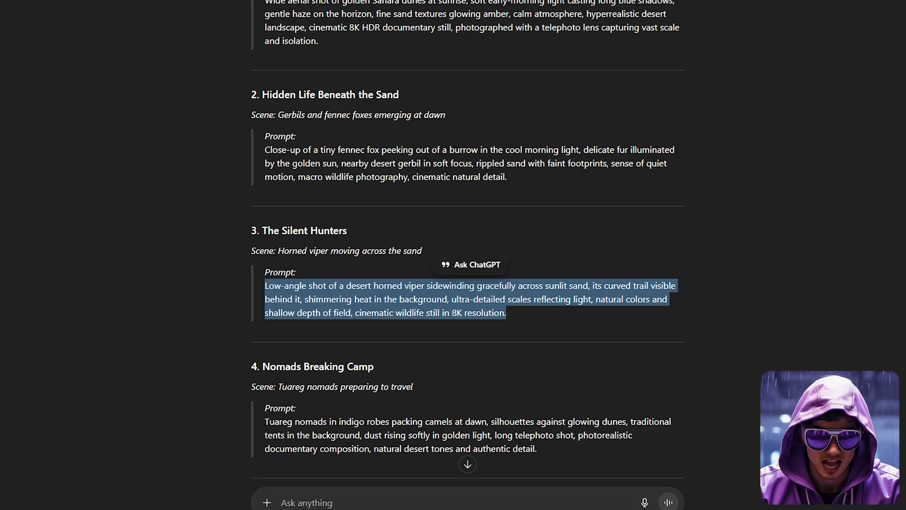
- Paste the Sahara introduction narration into ElevenLabs Text to Speech and choose the Brian voice
scroll(458, 235, up, 15)
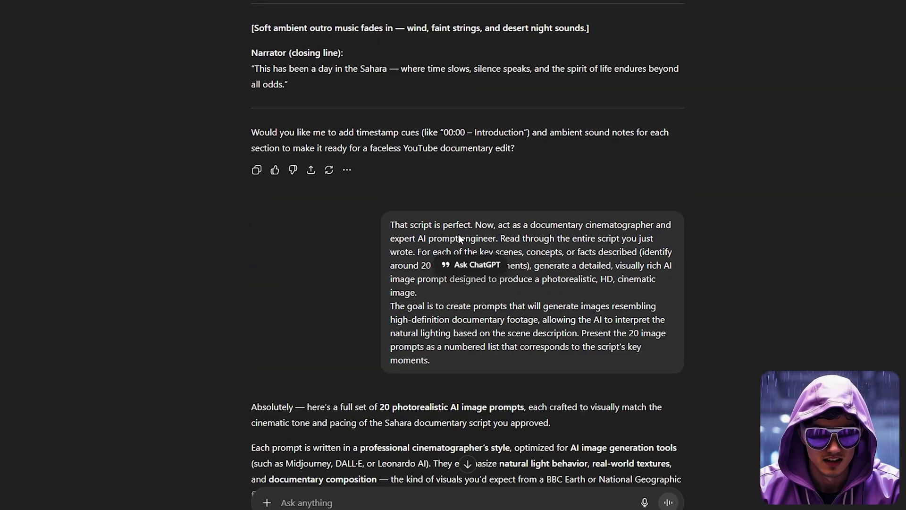
scroll(458, 236, up, 20)
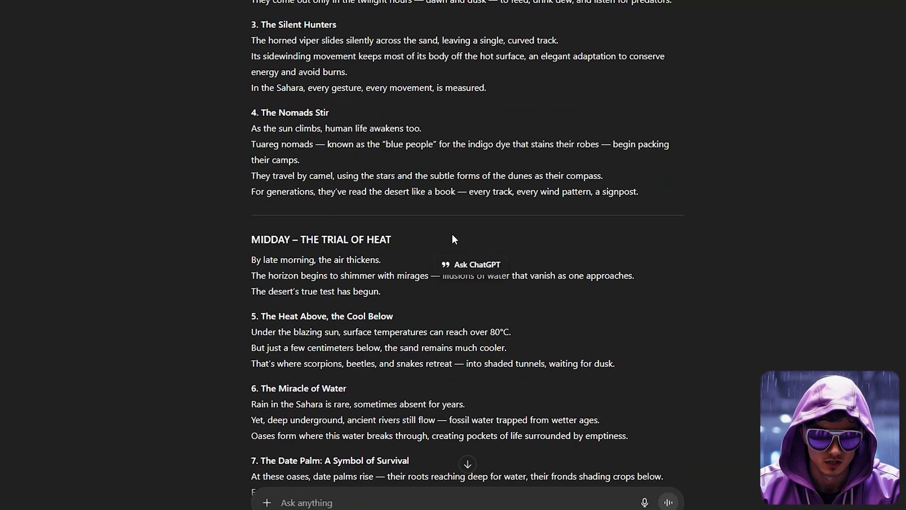
scroll(293, 229, up, 6)
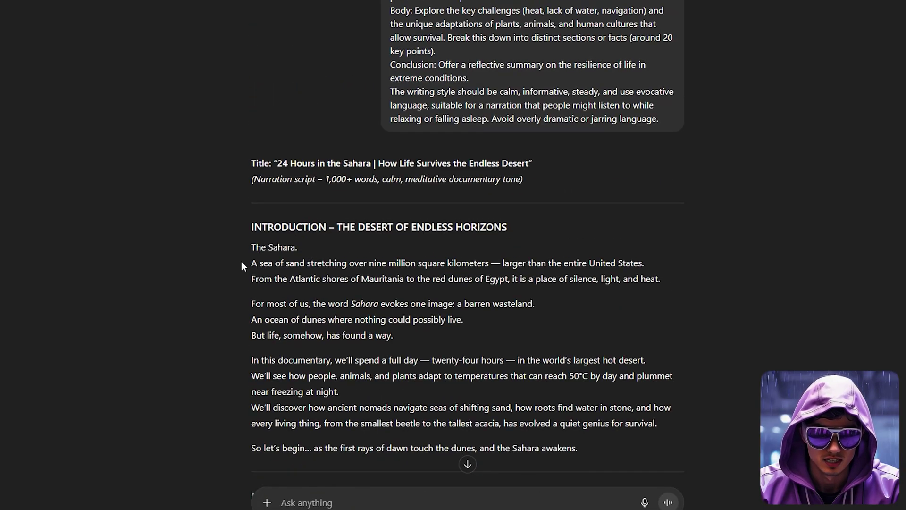
drag(304, 270, 665, 438)
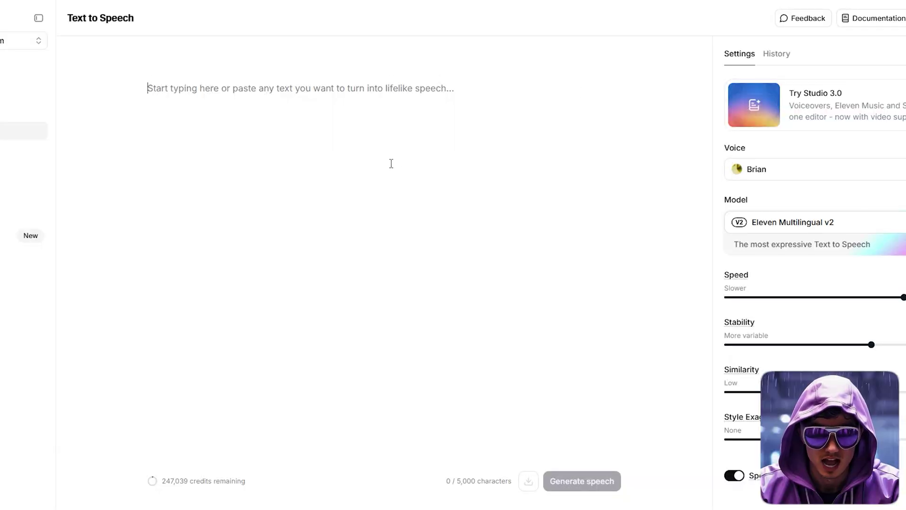
key(ctrl+v)
click(826, 175)
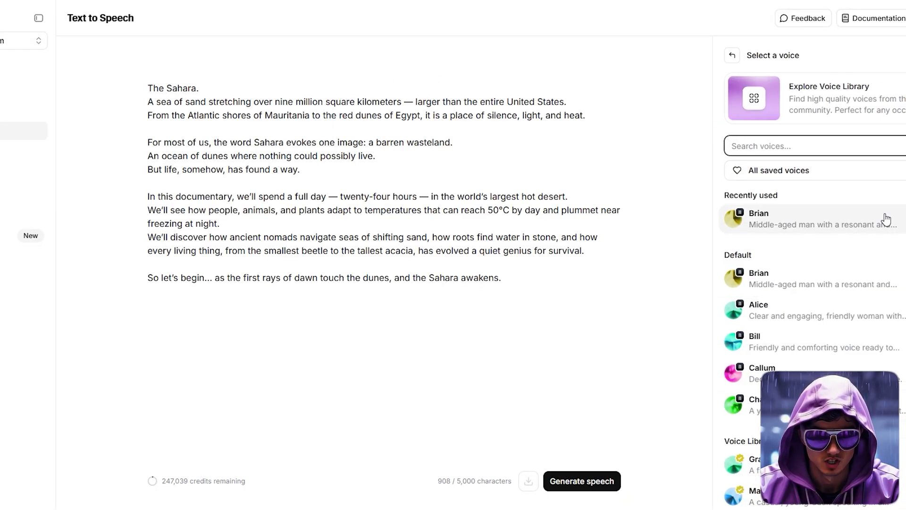
click(859, 219)
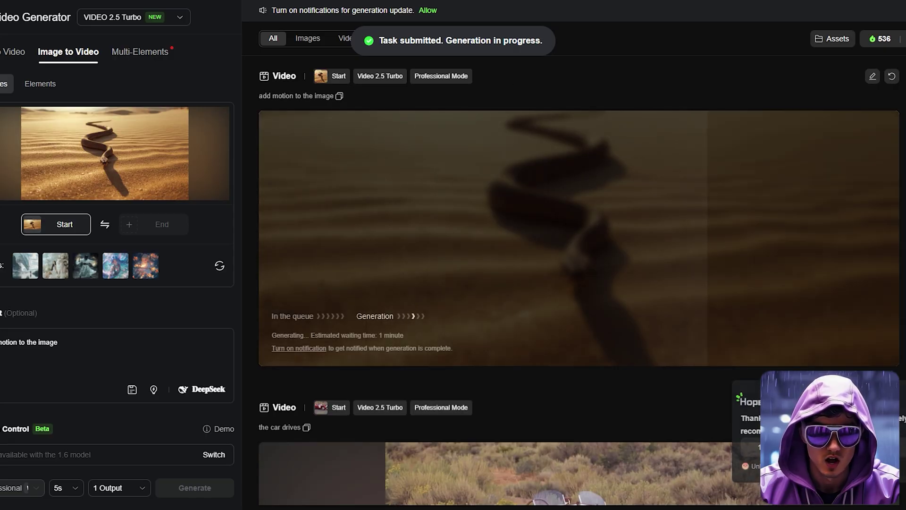
- Generate Kling image-to-video clips from two golden Sahara dune images, one after the other
click(112, 158)
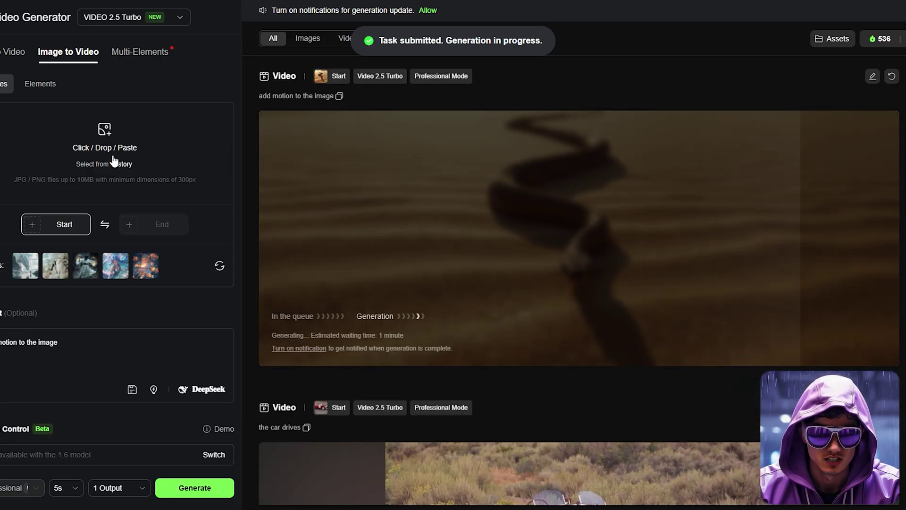
click(871, 1)
drag(755, 111, 118, 149)
click(165, 83)
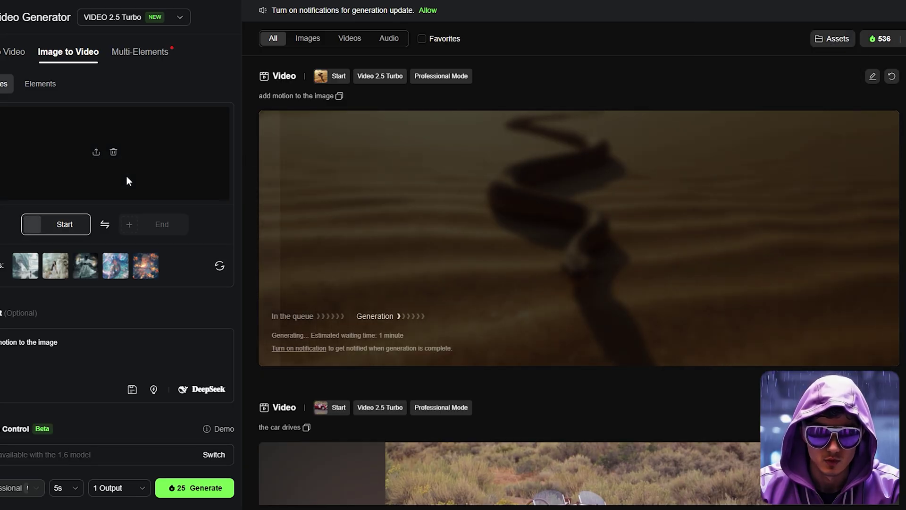
click(194, 488)
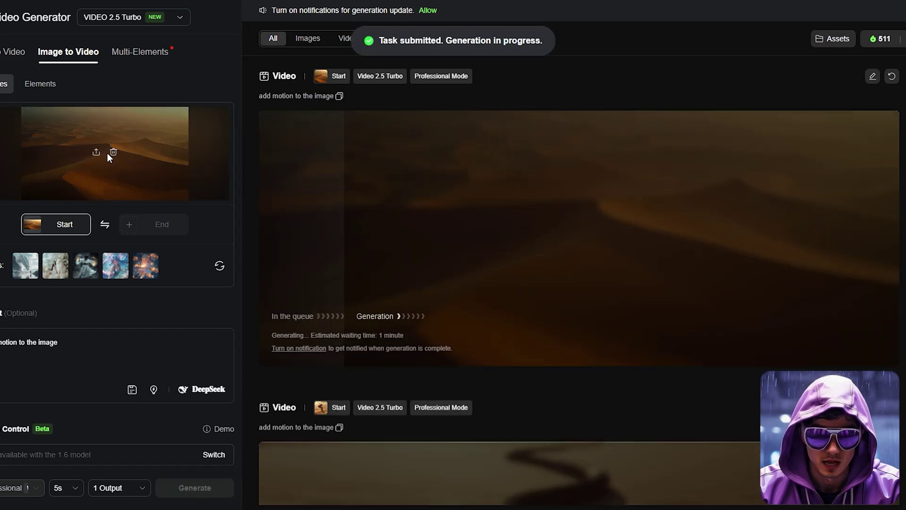
click(109, 153)
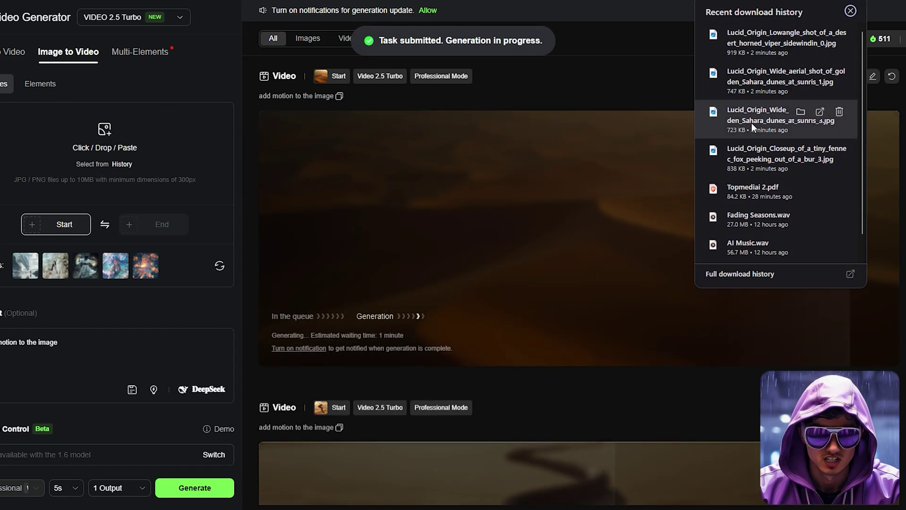
drag(751, 123, 138, 143)
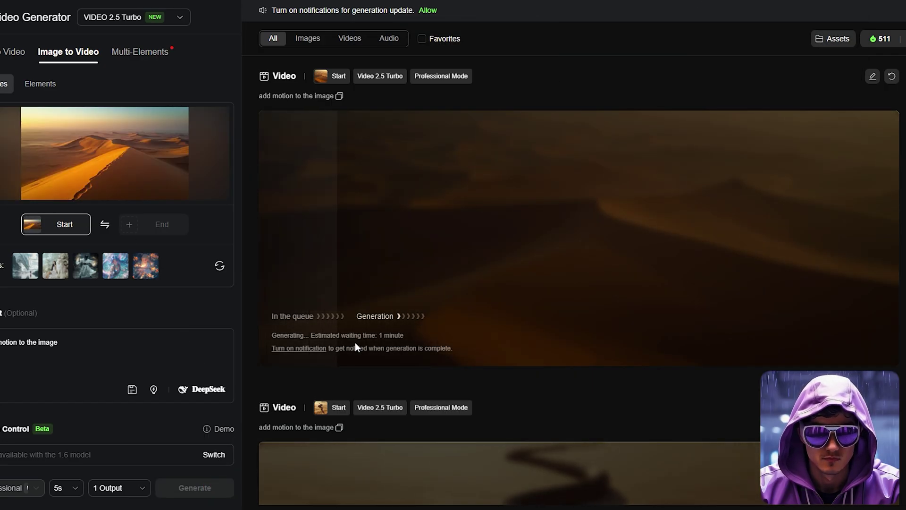
click(196, 147)
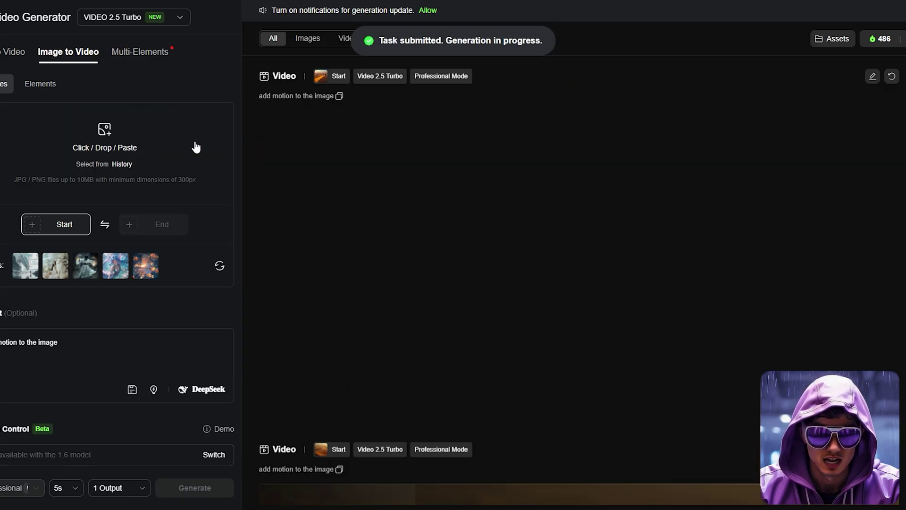
- Load the fennec fox image as the start frame and generate its clip
click(856, 14)
drag(779, 161, 151, 180)
click(202, 321)
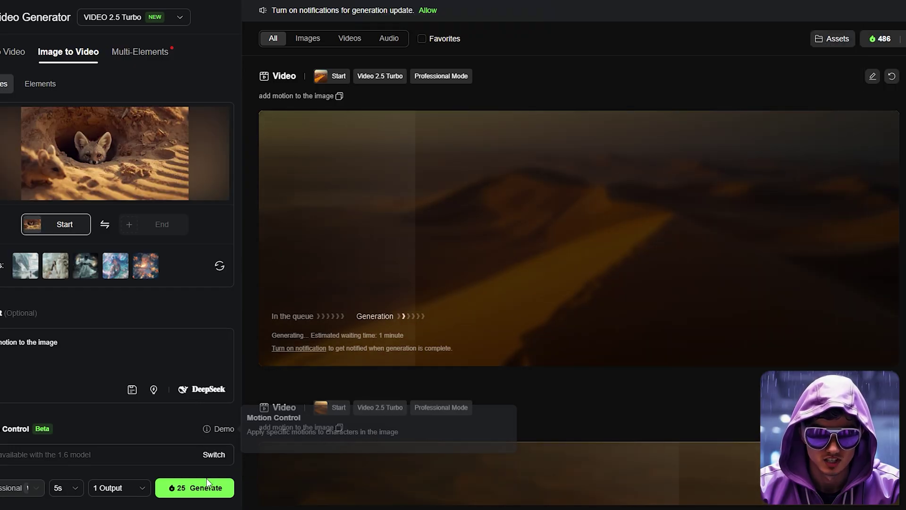
click(198, 487)
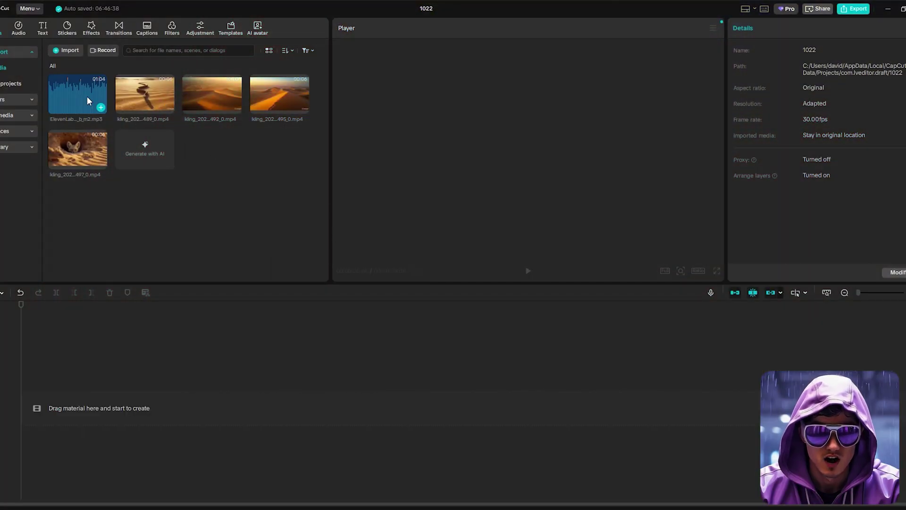
- Place the ElevenLabs narration mp3 (about 1:03) onto CapCut's empty timeline
drag(87, 100, 83, 404)
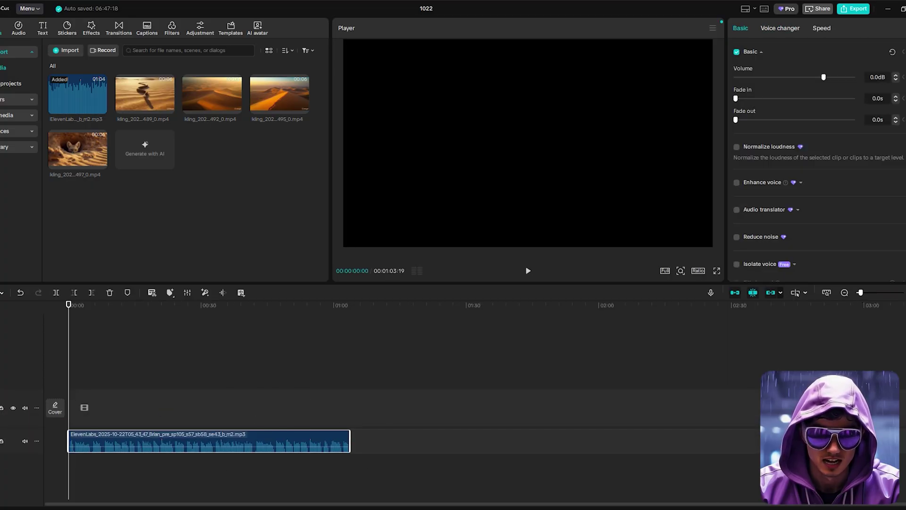
- Zoom the timeline and cut out the first two narration pauses, joining the pieces
click(903, 292)
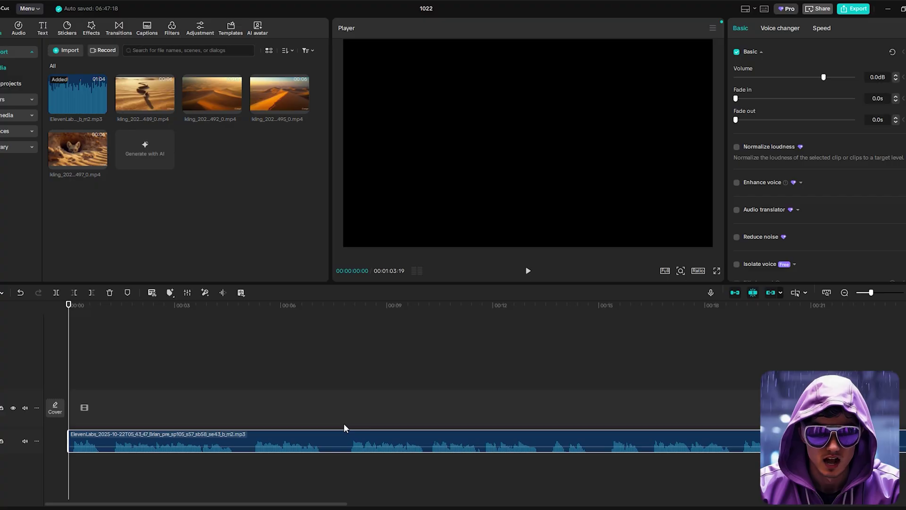
click(346, 438)
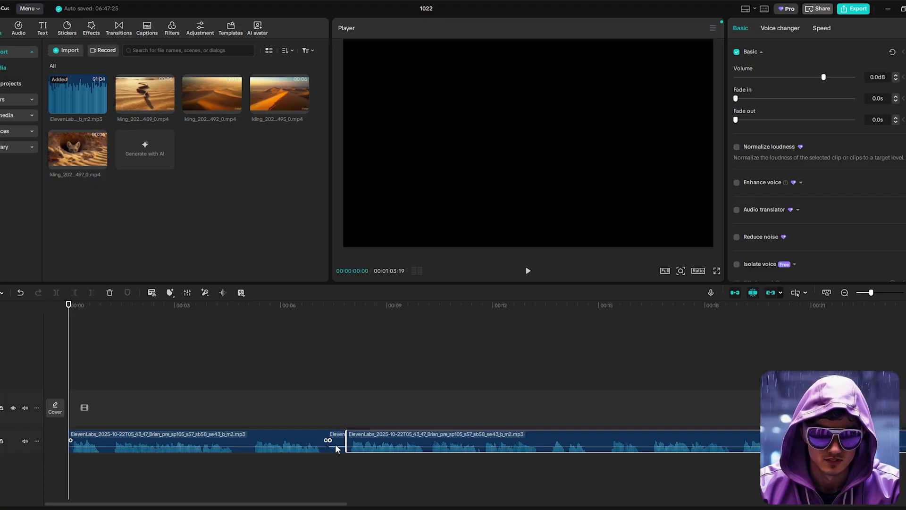
click(337, 446)
key(Delete)
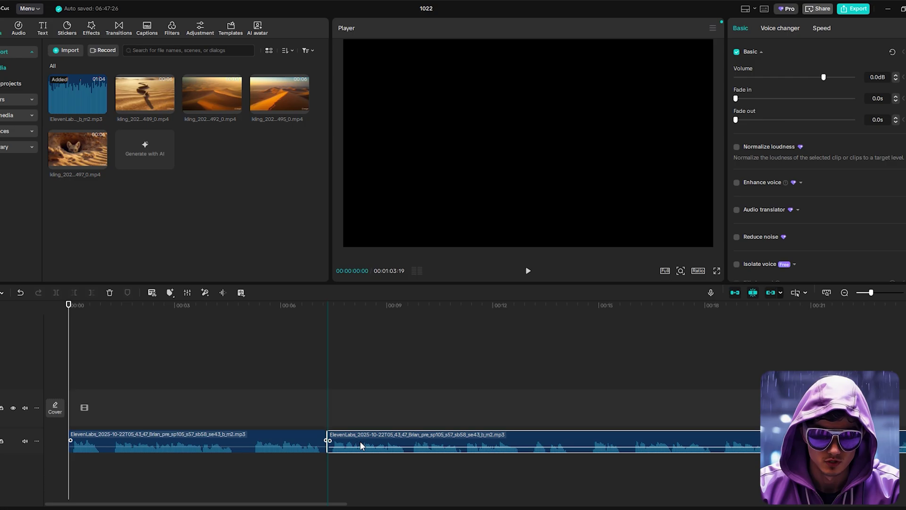
key(b)
click(587, 439)
click(573, 440)
key(Delete)
drag(602, 440, 589, 440)
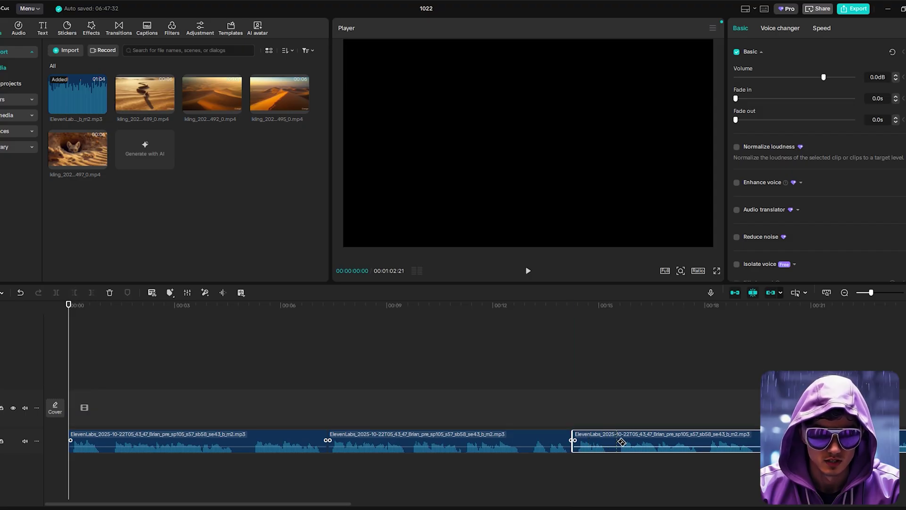
- Remove the next short pause and slide the following narration piece left to close the gap
click(616, 441)
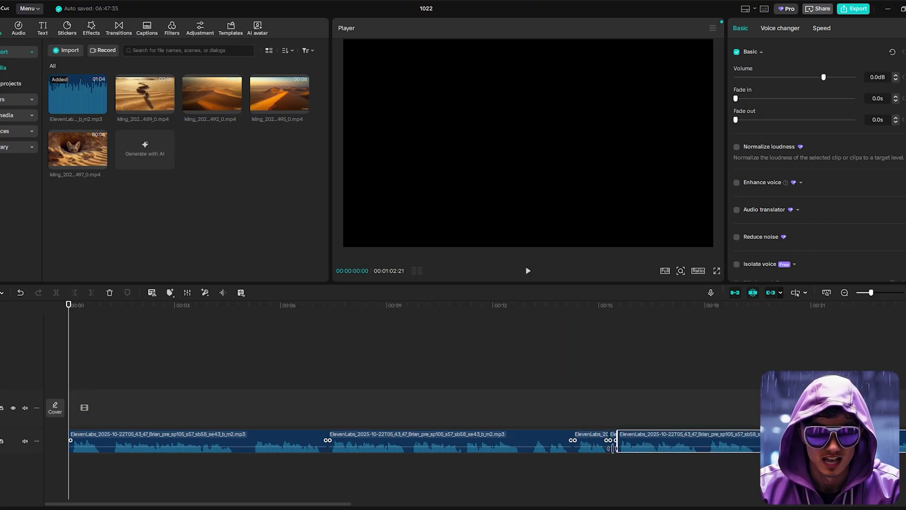
click(614, 445)
key(Delete)
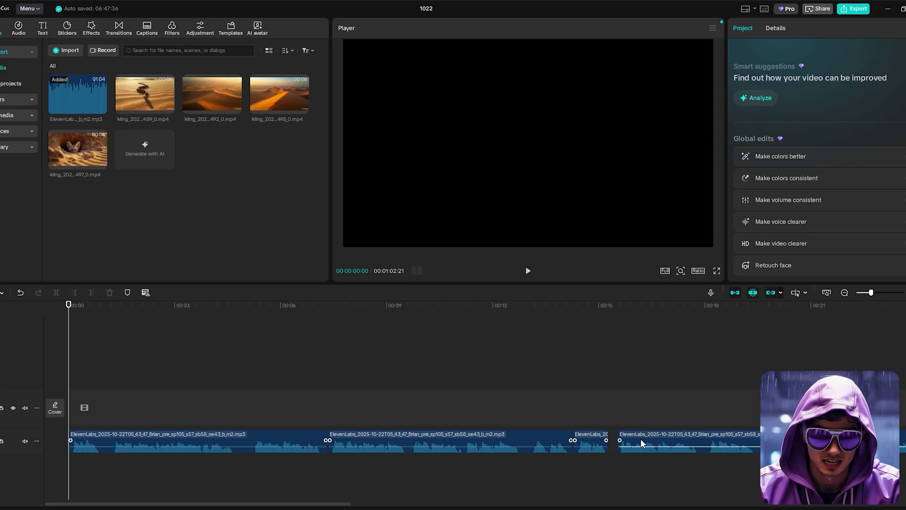
drag(641, 438, 631, 438)
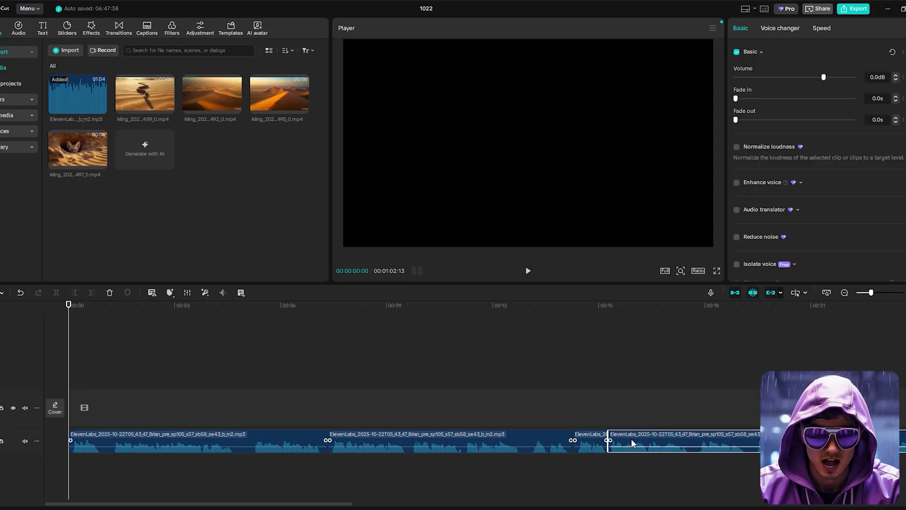
click(144, 332)
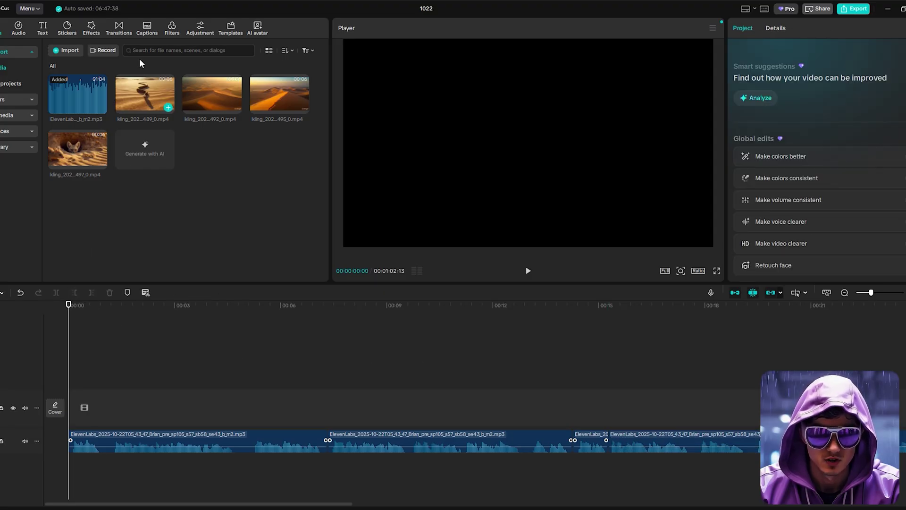
- Search 'docum' and add Documentary background(1514910) to a track below the narration
click(23, 26)
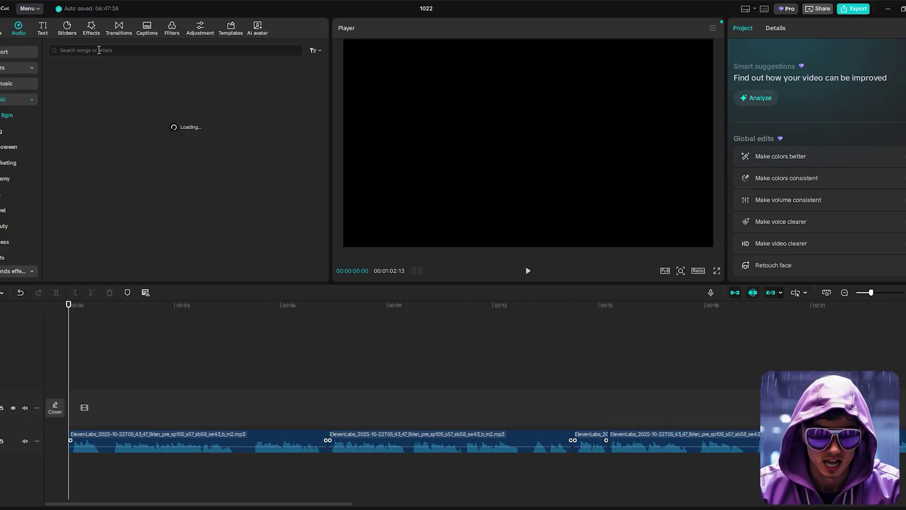
click(116, 50)
text(docum)
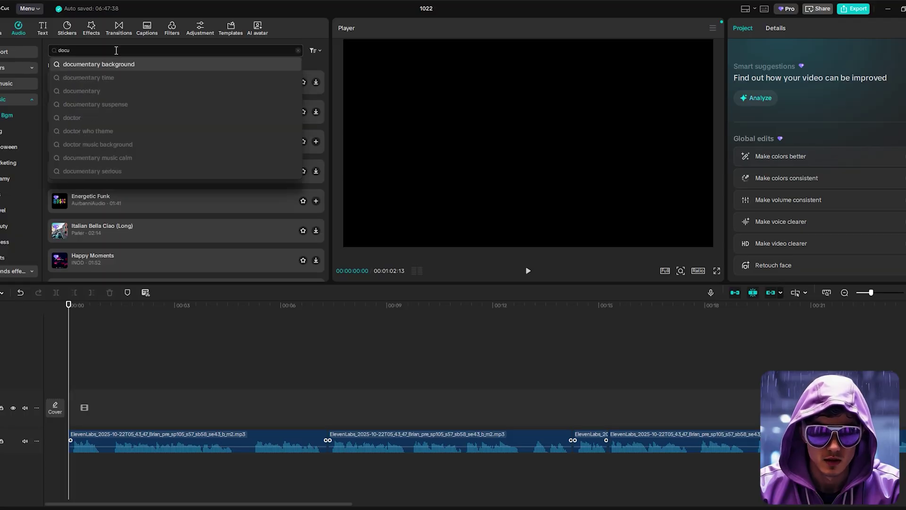
click(116, 65)
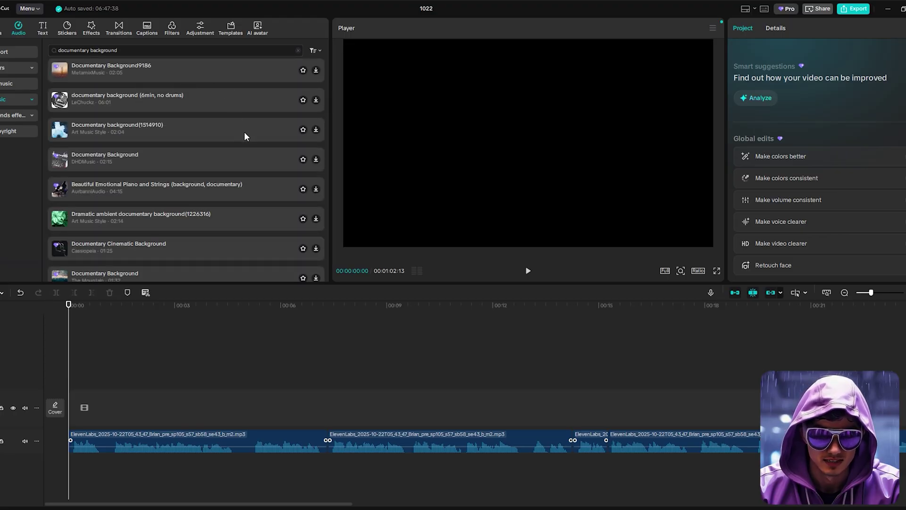
click(282, 130)
click(316, 130)
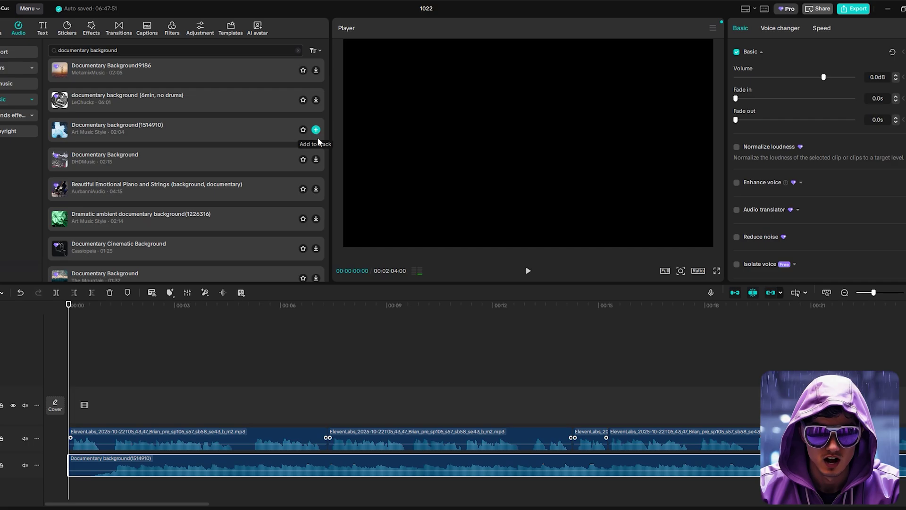
mouse_move(70, 462)
mouse_down()
mouse_move(115, 463)
mouse_move(71, 461)
mouse_up()
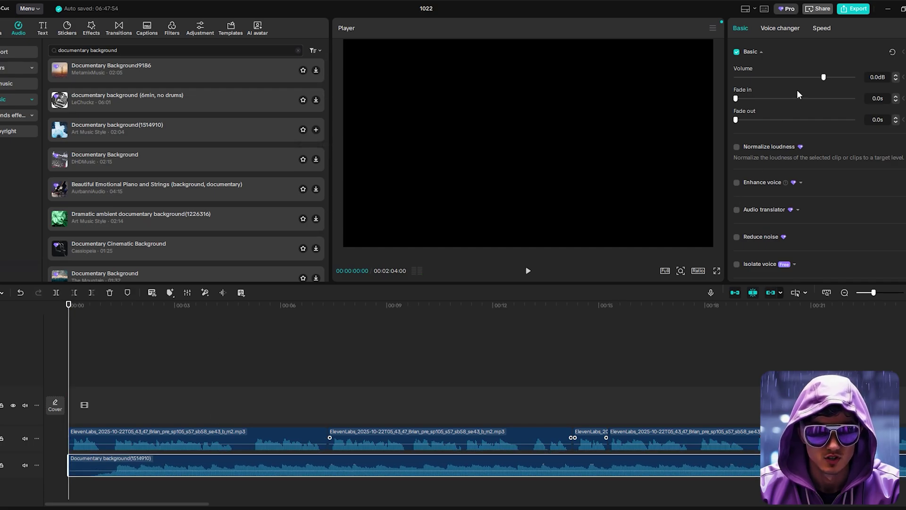
- Lower the background music volume to about -20 dB
drag(815, 74, 792, 76)
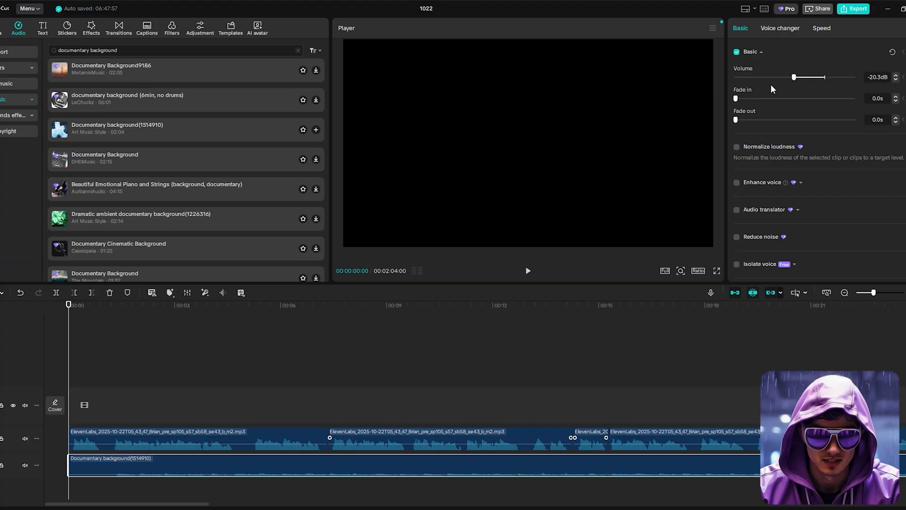
click(252, 376)
drag(256, 309, 68, 320)
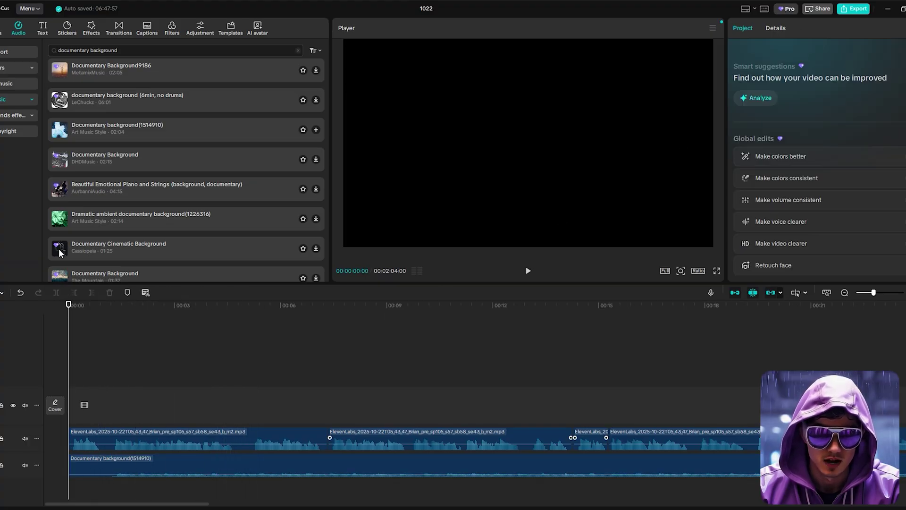
- Place the dune, 492 dune, fox and 489 desert clips in order, trimming the second and fox clips to about 4 seconds
click(9, 50)
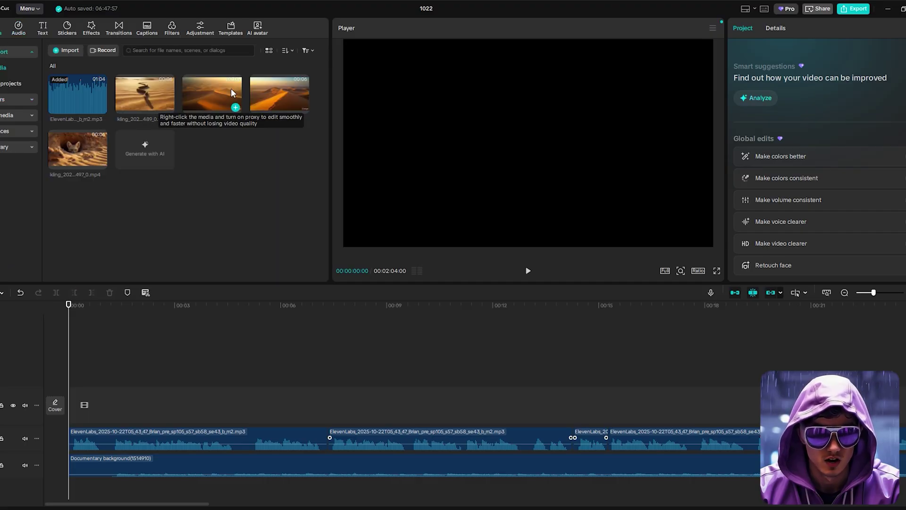
drag(239, 88, 66, 407)
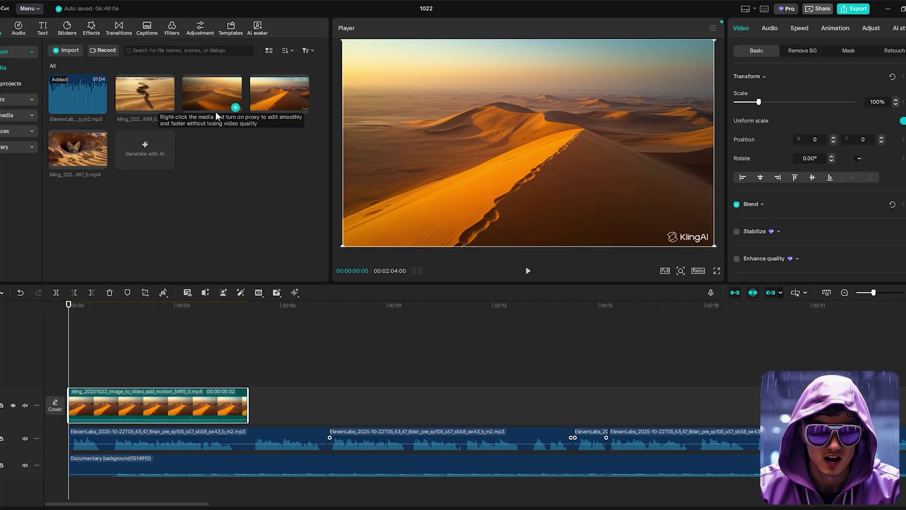
drag(215, 111, 255, 406)
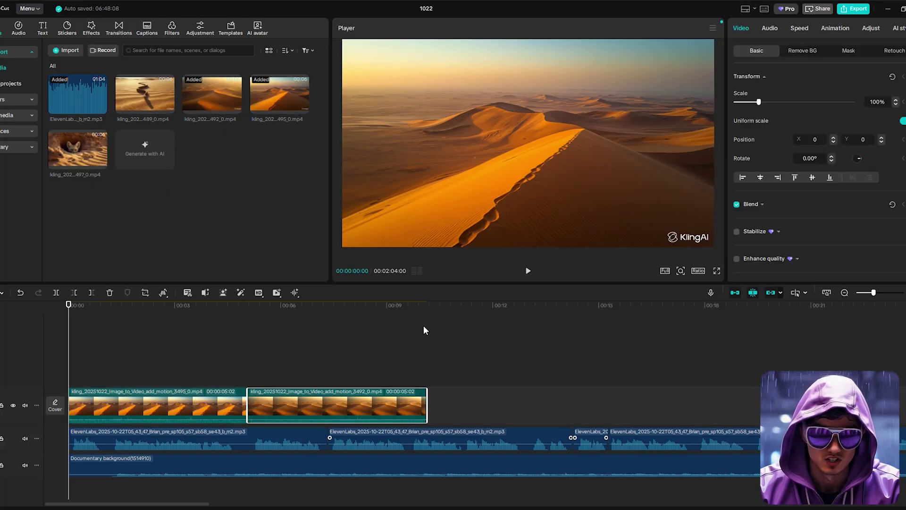
drag(425, 395, 407, 400)
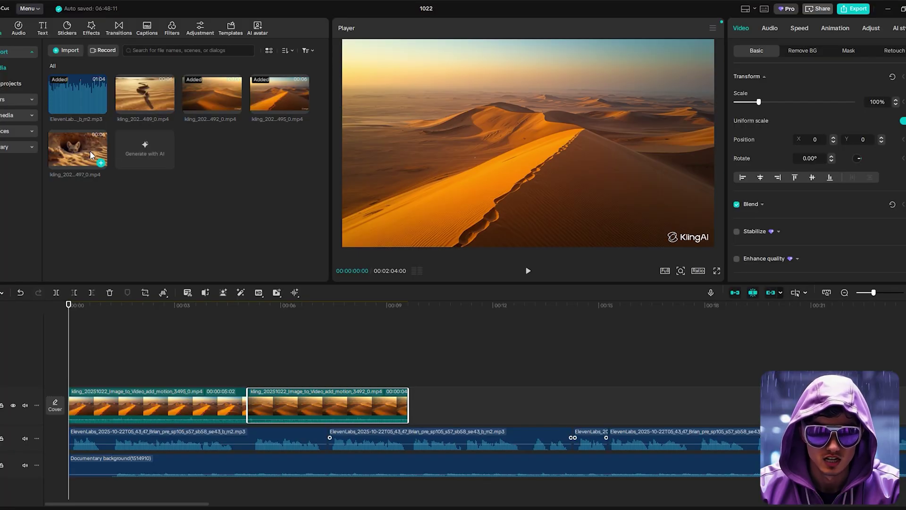
drag(90, 151, 420, 412)
drag(588, 404, 573, 403)
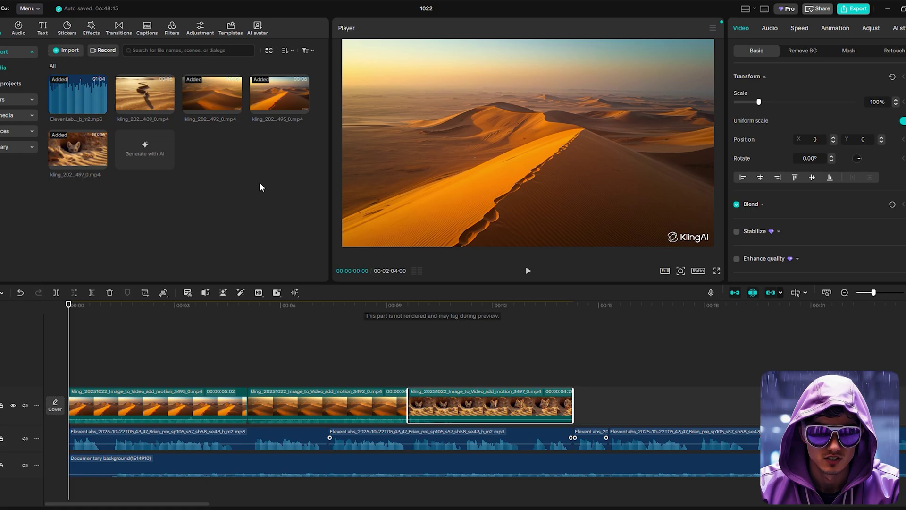
drag(141, 102, 574, 404)
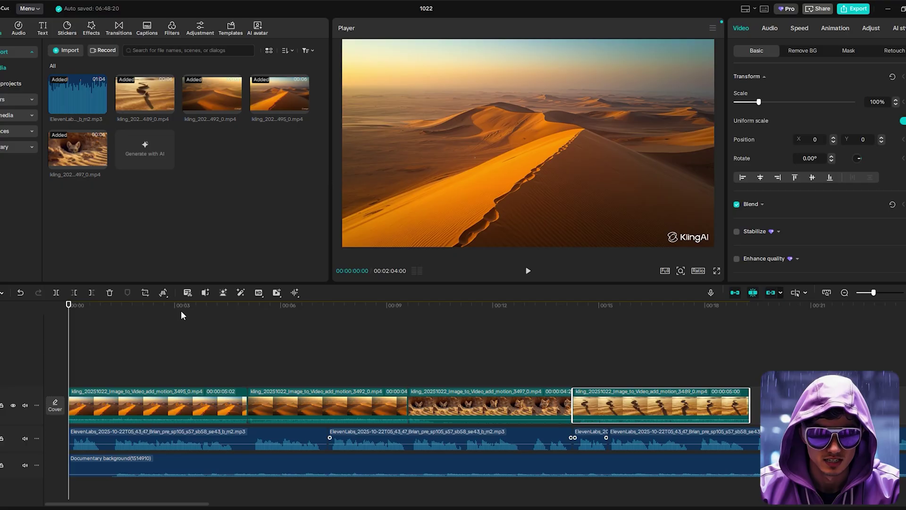
- Drop a Mix transition between the first two clips, shorten it to 0.1 seconds, and apply it to all junctions
click(118, 27)
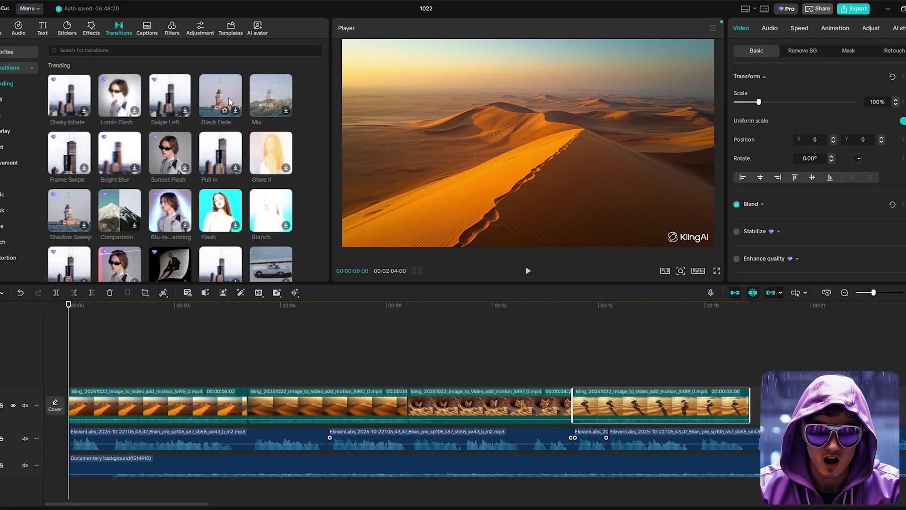
click(268, 100)
drag(268, 100, 245, 407)
click(506, 293)
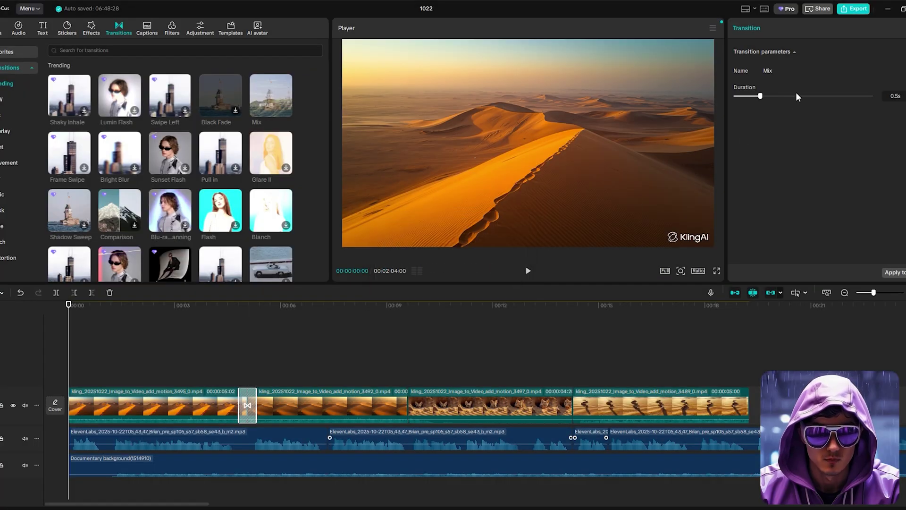
drag(760, 96, 744, 97)
click(892, 273)
click(233, 314)
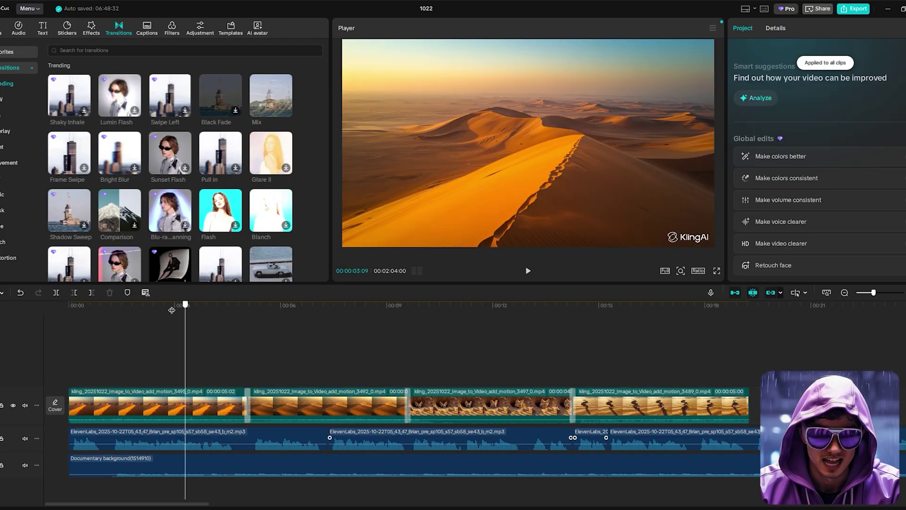
- Auto-generate captions from the narration and apply the bold green caption template
click(42, 29)
click(13, 132)
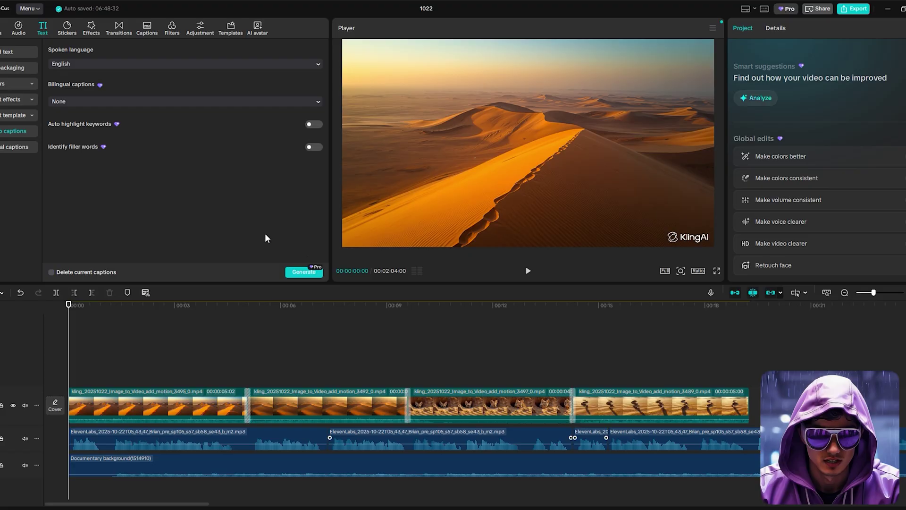
click(313, 273)
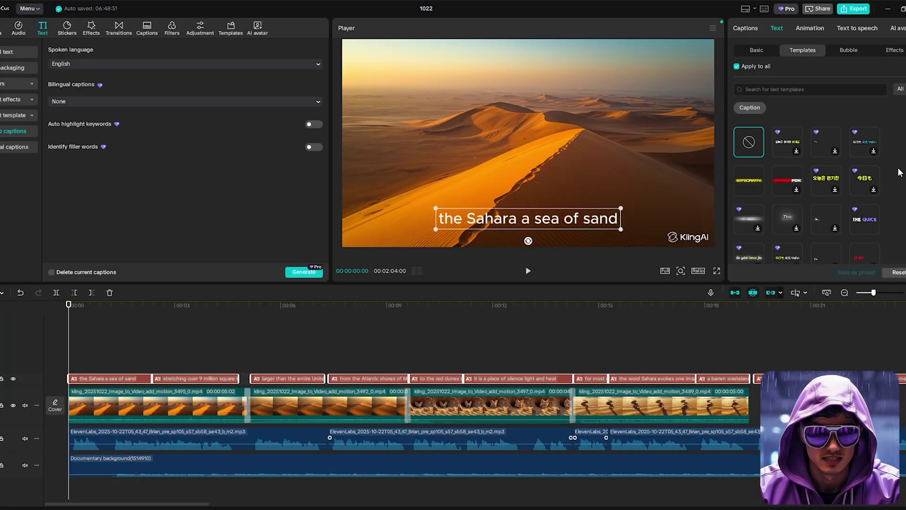
scroll(899, 236, down, 2)
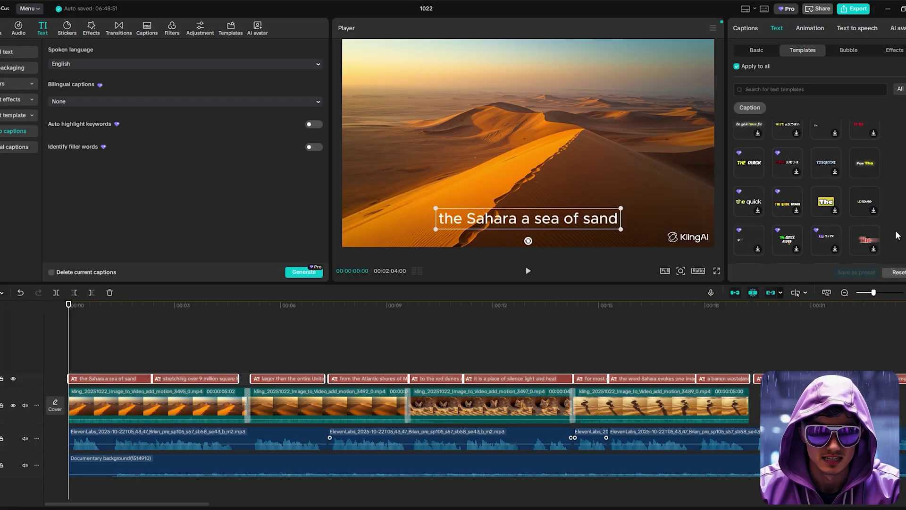
click(864, 170)
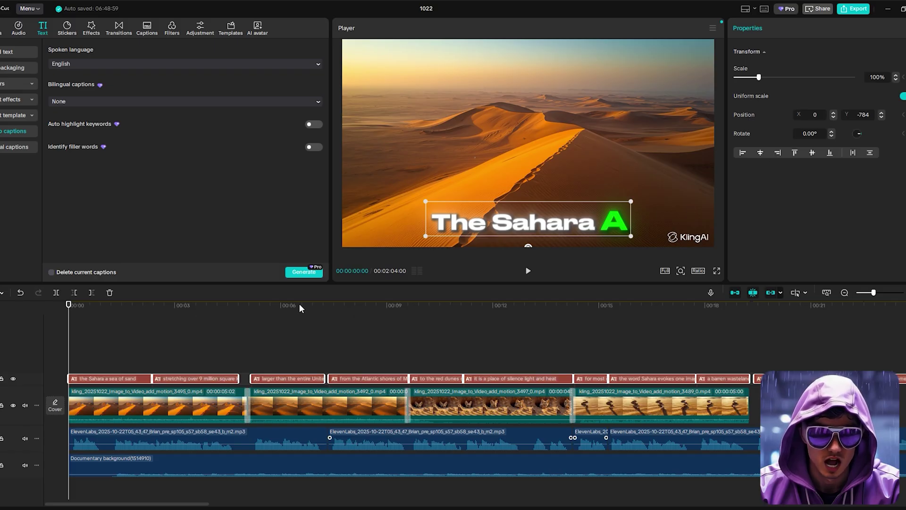
- Play the video to review the captions, then return to the start and check the caption clips
click(525, 276)
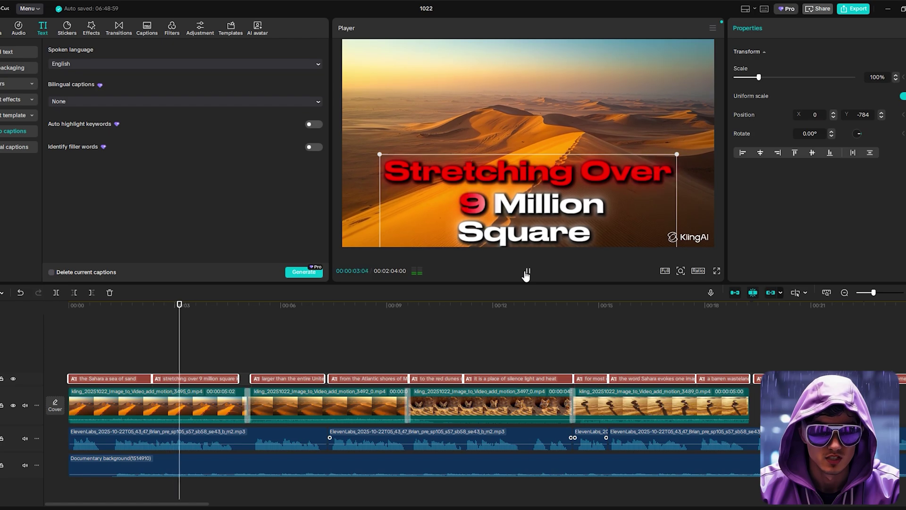
click(527, 275)
key(Home)
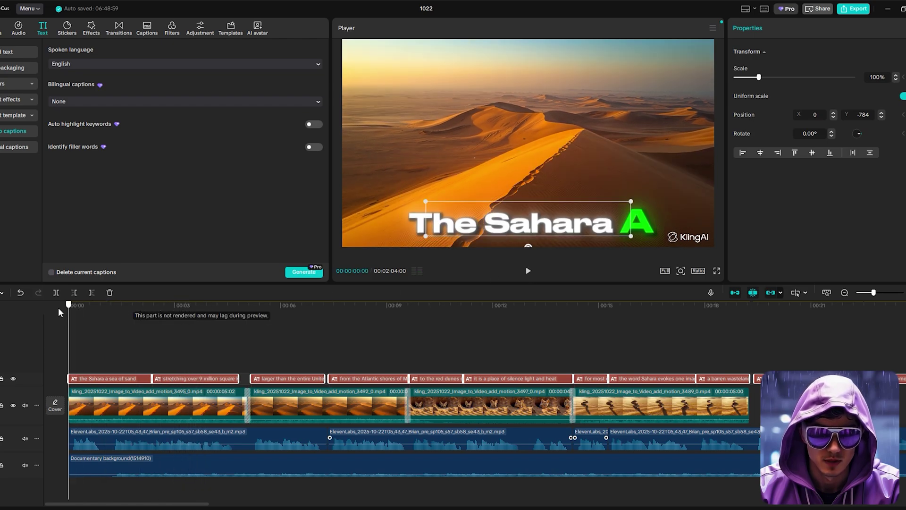
click(100, 330)
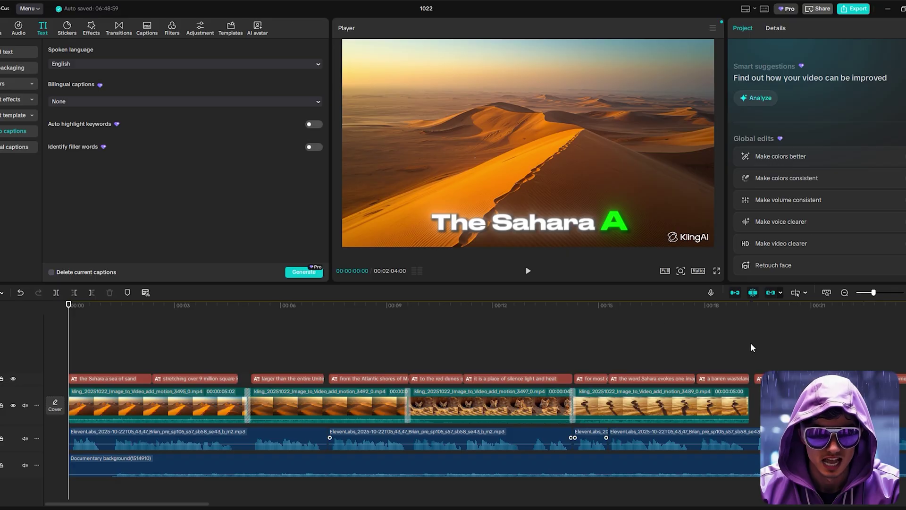
drag(753, 348, 66, 383)
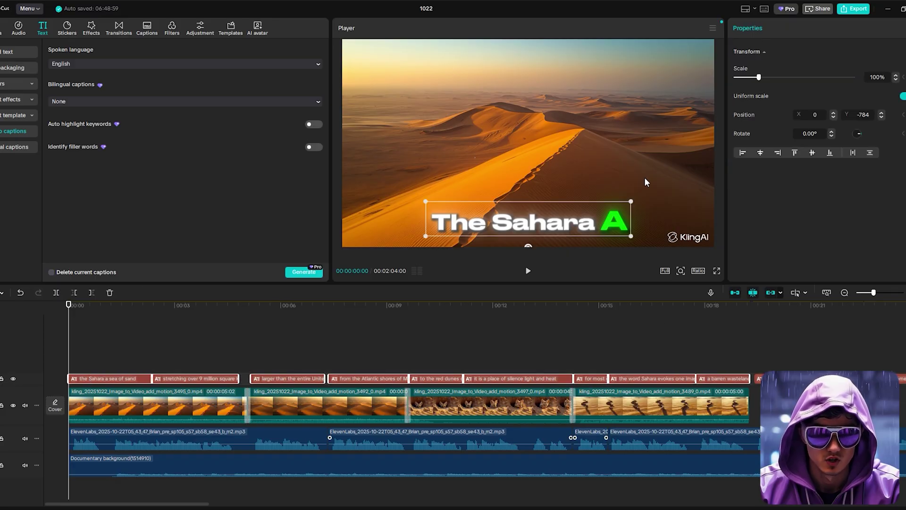
click(115, 343)
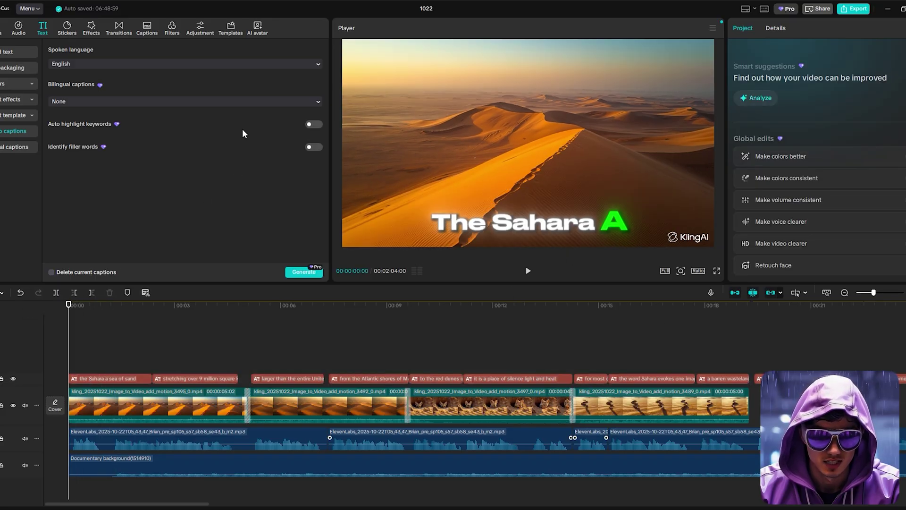
- Search for the Black Noise effect, add it, and stretch it across the full video length
click(91, 30)
click(95, 50)
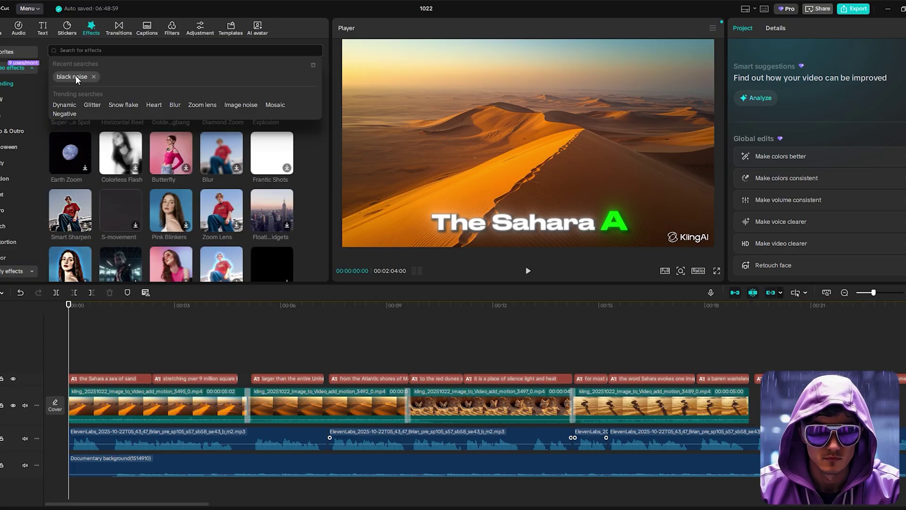
click(75, 76)
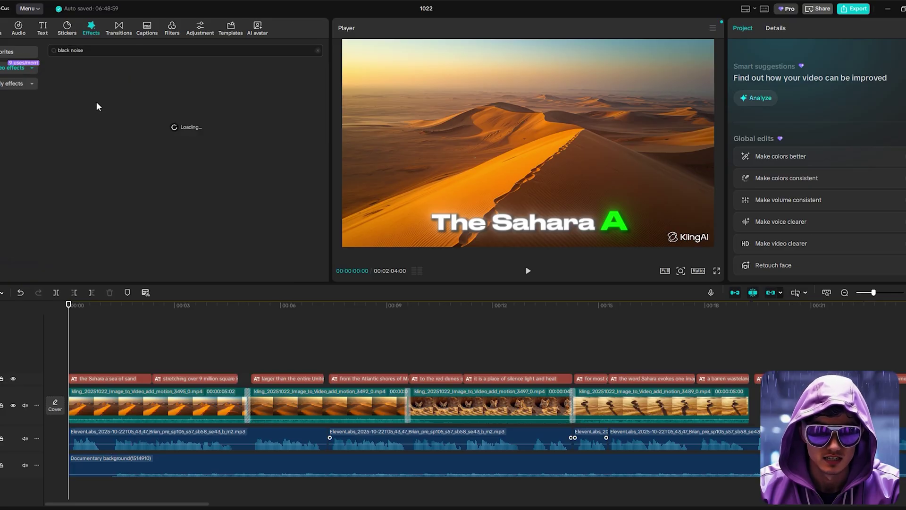
click(85, 114)
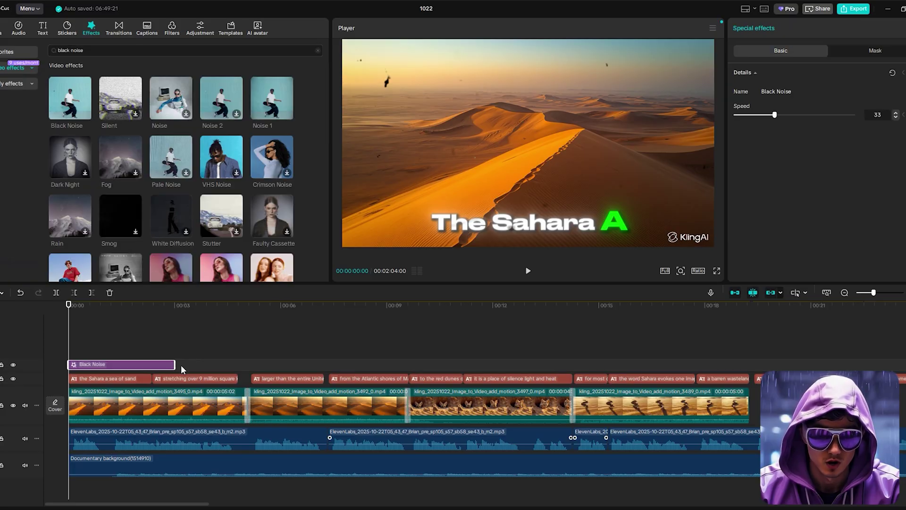
drag(174, 365, 750, 364)
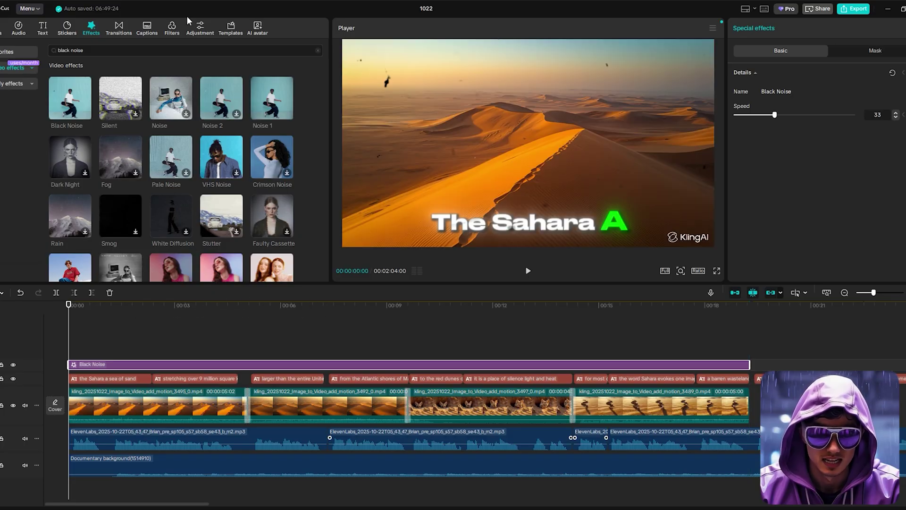
- Add a Custom adjustment layer extended to the video's end and raise its Saturation to 10
click(198, 28)
click(84, 82)
drag(172, 350, 750, 337)
scroll(807, 147, down, 4)
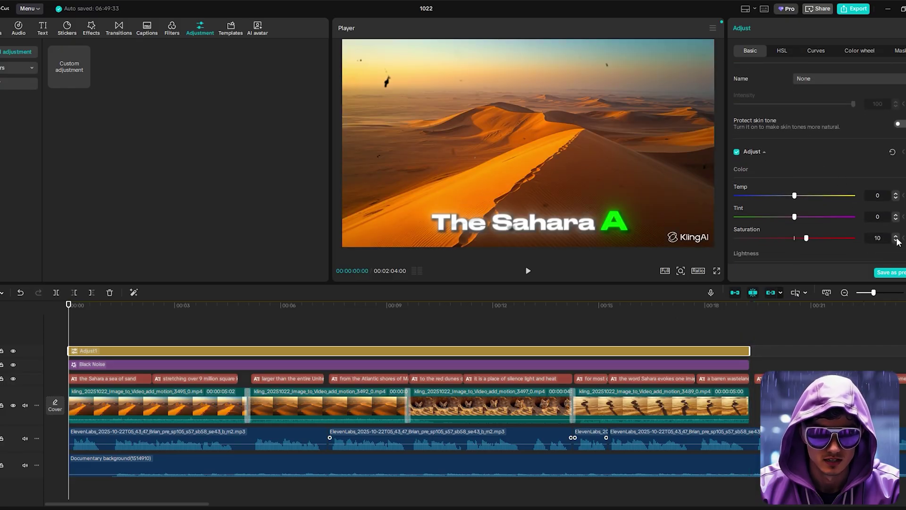
scroll(854, 235, down, 8)
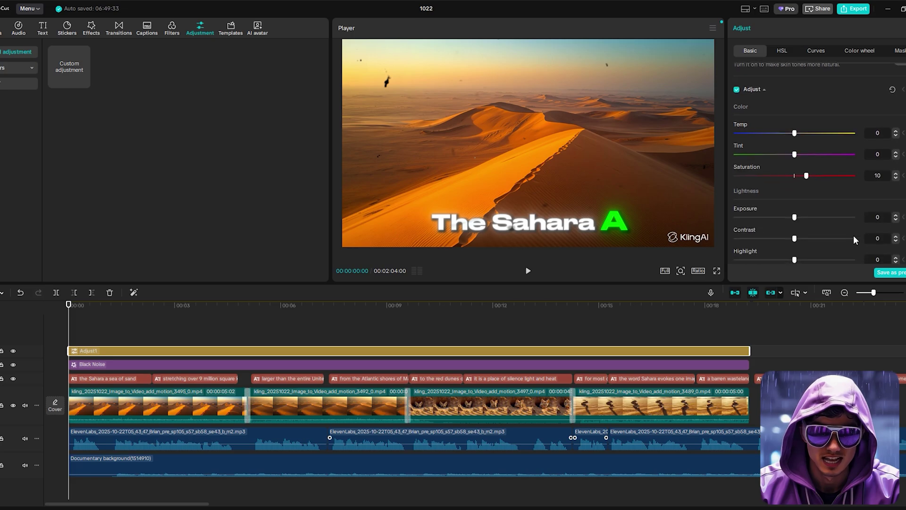